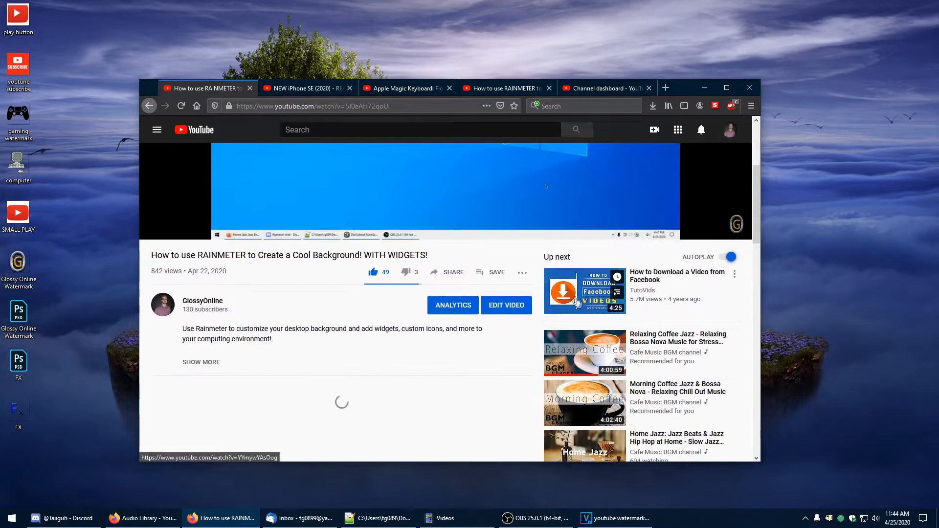
Open the suggested video "How to Download a Video from Facebook" and subscribe to its channel through the video watermark.
click(579, 303)
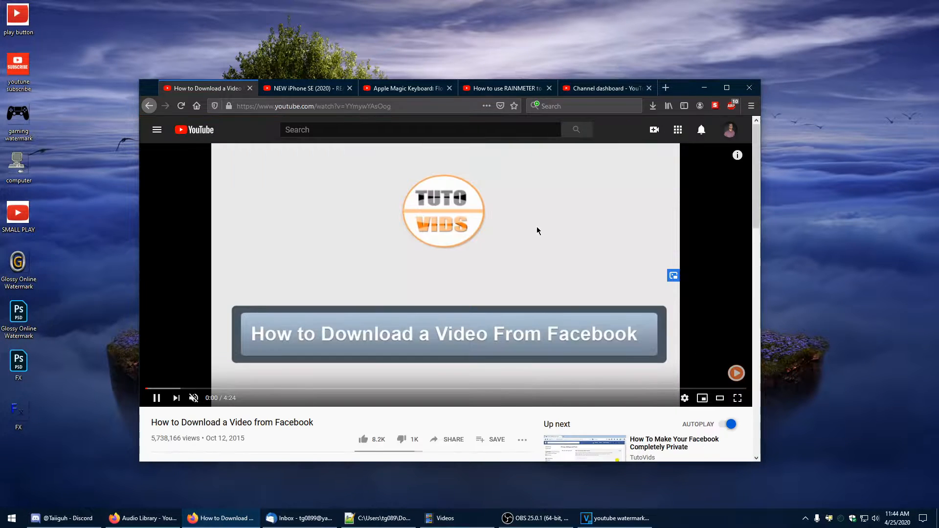
mouse_move(736, 373)
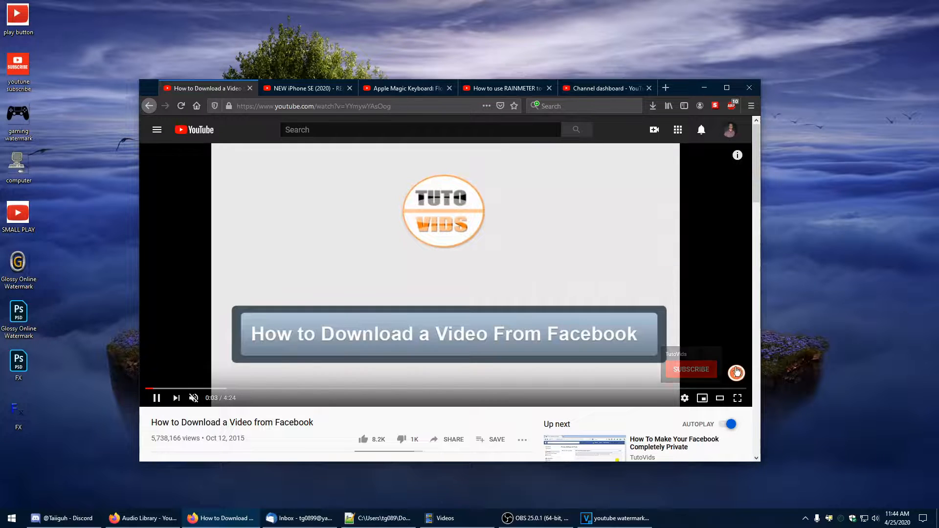
click(682, 373)
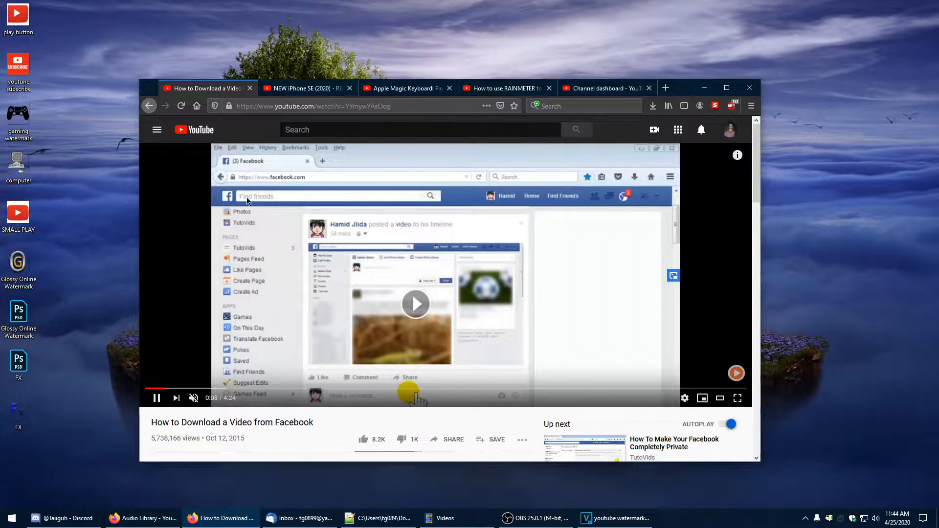
Inspect the subscribe watermark on the suggested Java login and register form video, and return to the previous video.
scroll(350, 366, down, 3)
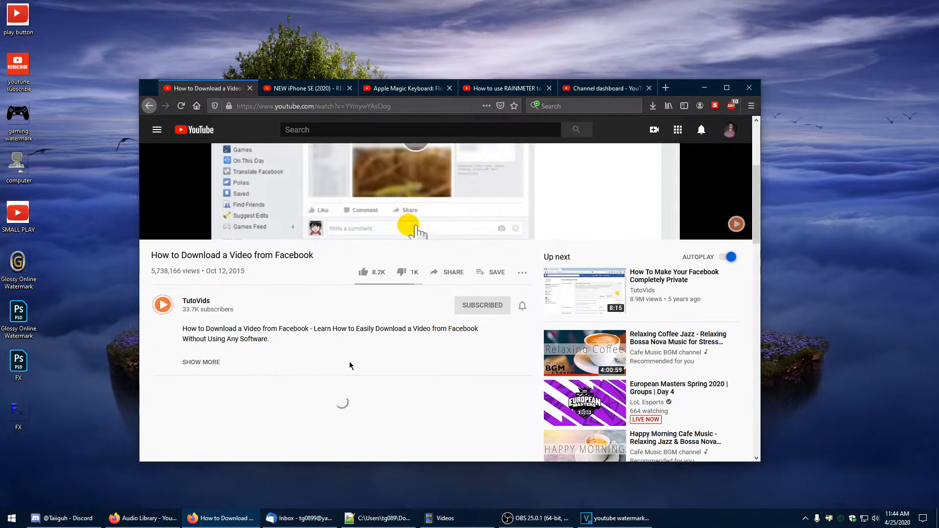
scroll(353, 365, down, 4)
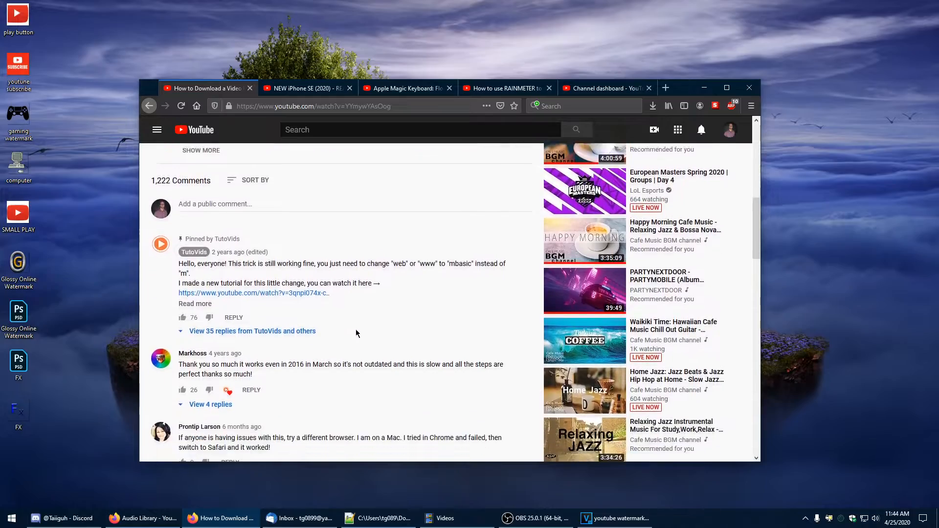
scroll(503, 337, down, 3)
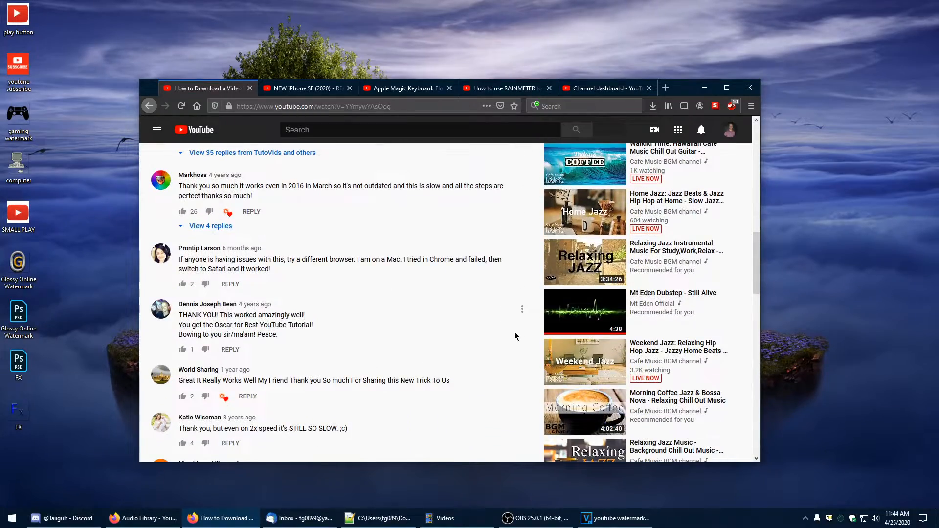
scroll(515, 337, down, 3)
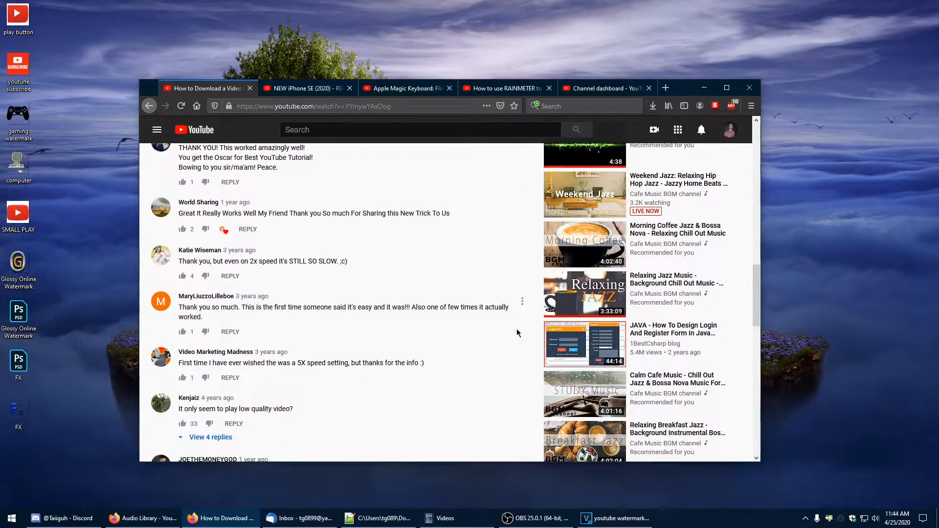
click(668, 334)
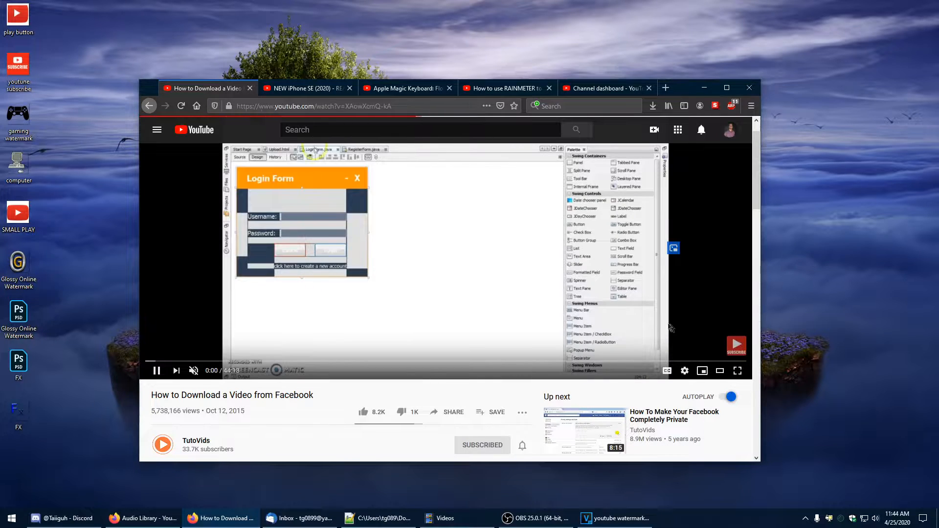
mouse_move(739, 384)
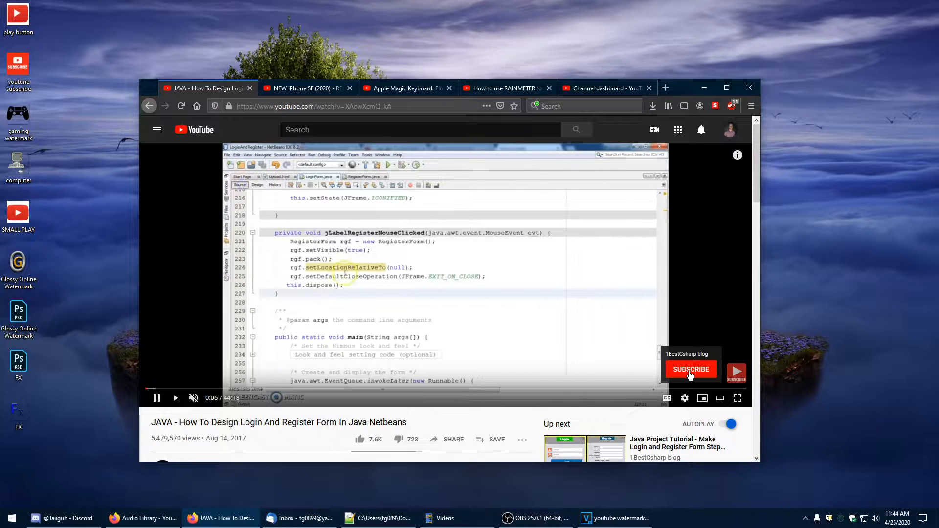
click(147, 107)
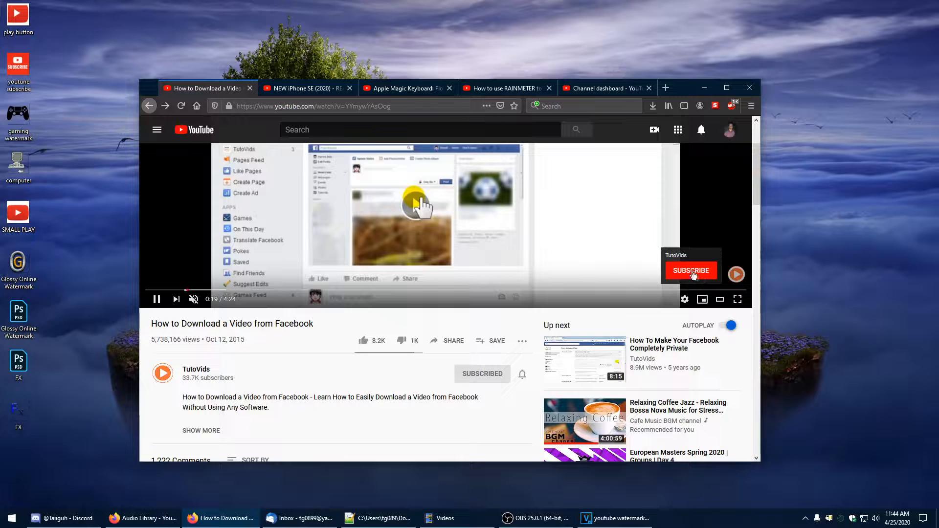
Commit the letter F and scale it up to about 123 pt near the middle of the canvas.
click(468, 225)
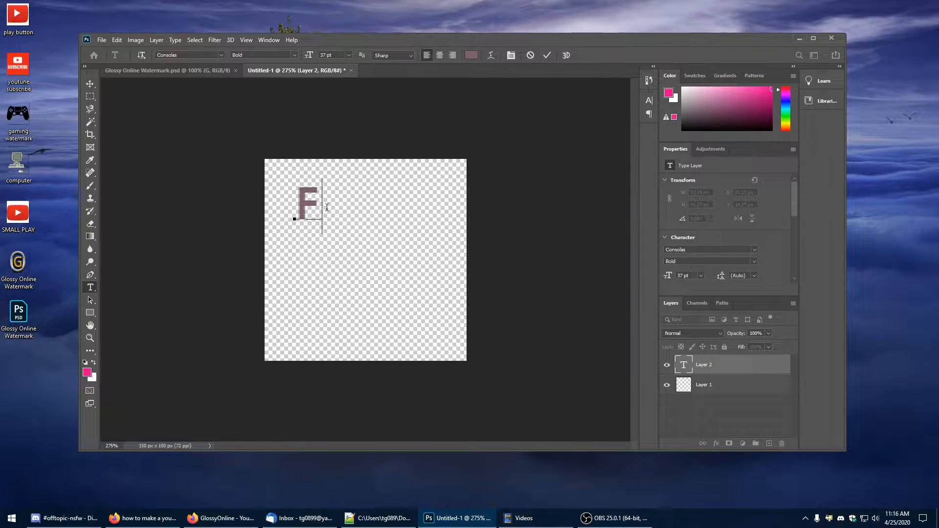
key(ctrl+Return)
key(ctrl+t)
drag(324, 240, 386, 366)
key(Return)
click(90, 84)
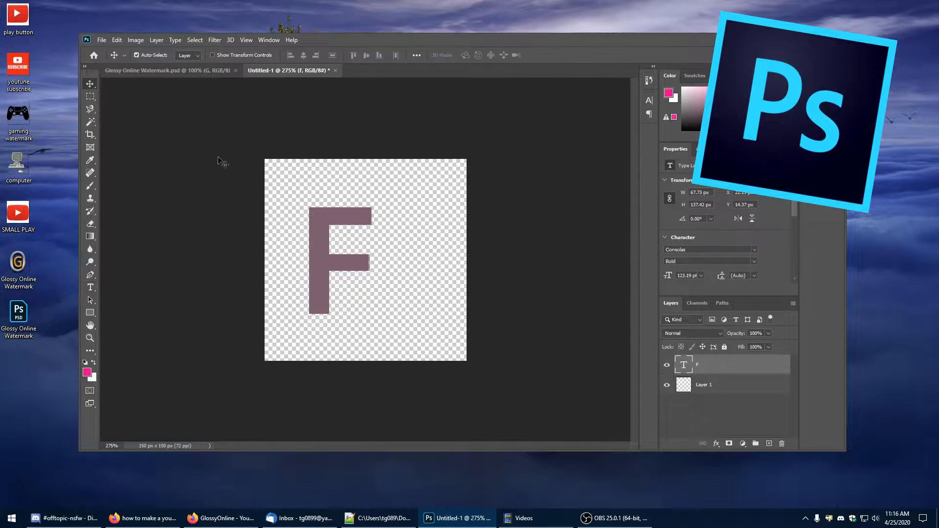
Delete the enlarged F layer and place a new text F in the upper-left part of the canvas.
key(Delete)
click(90, 288)
click(302, 224)
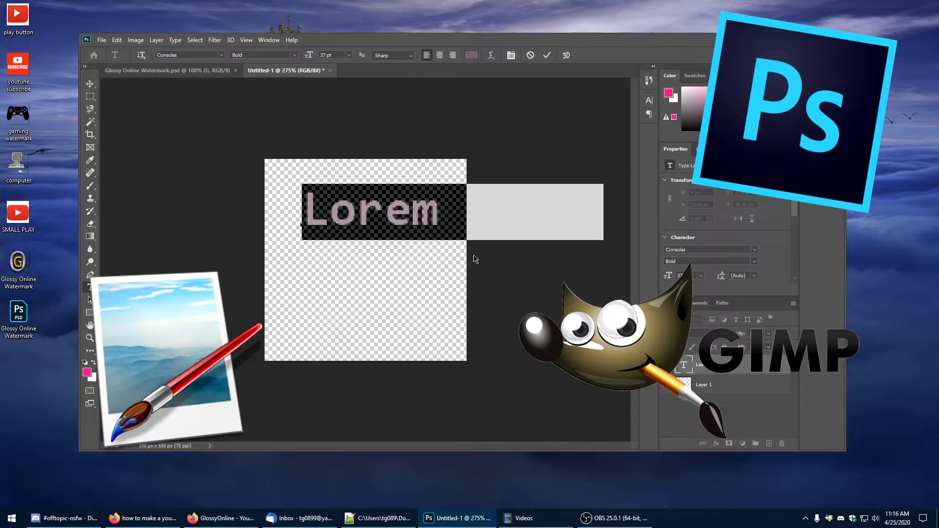
text(F)
drag(330, 201, 296, 200)
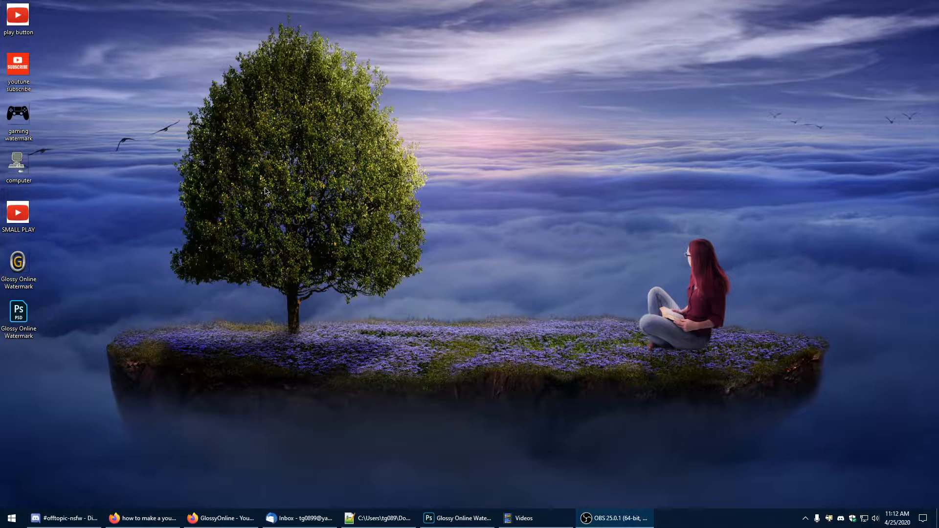
Launch Paint and open the play button image in it, discarding the blank canvas.
key(super)
text(paint)
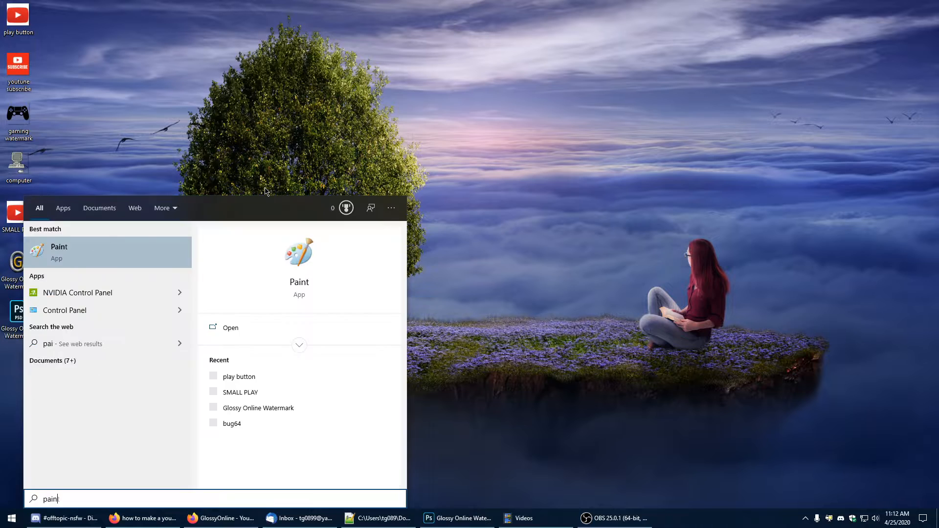
key(Return)
mouse_move(175, 160)
mouse_down()
mouse_move(230, 199)
mouse_move(553, 327)
mouse_up()
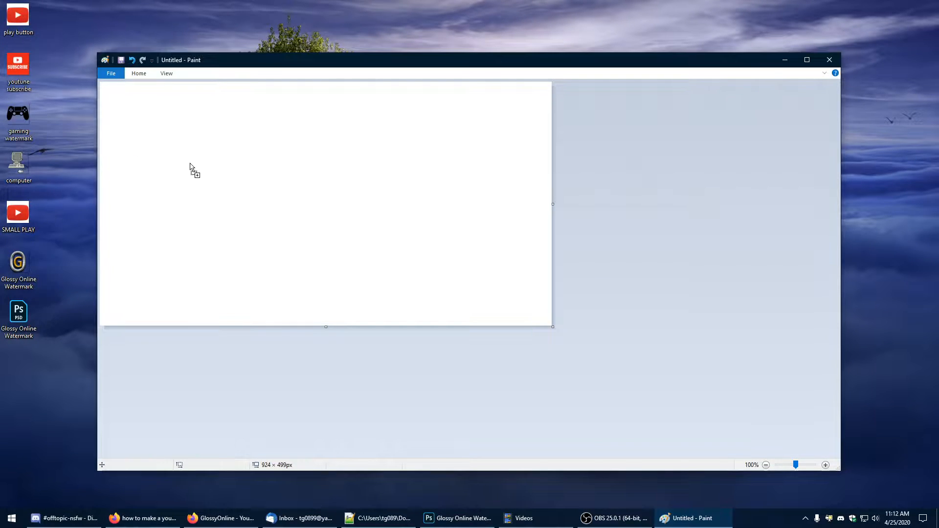
key(alt+F4)
click(492, 269)
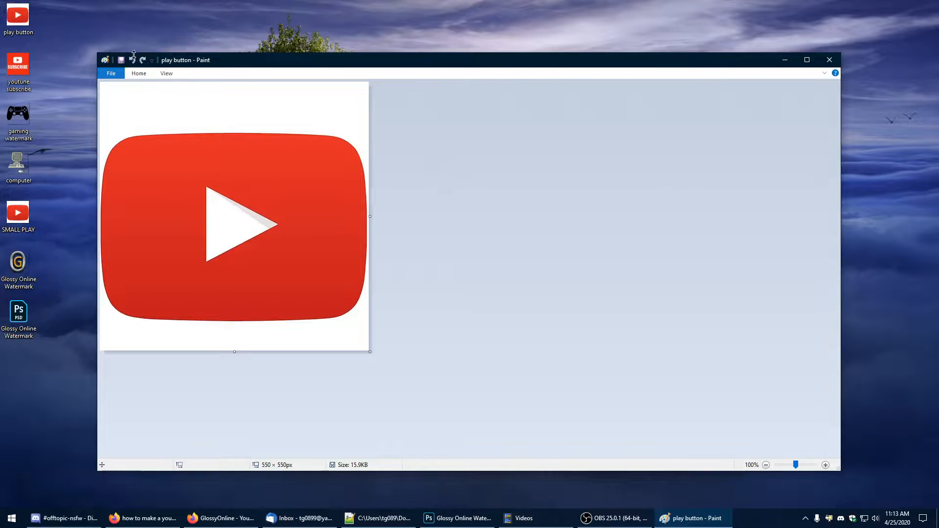
Enlarge the canvas around the play button image to 723 × 623 px.
click(139, 74)
click(340, 298)
drag(367, 349, 259, 296)
click(432, 350)
drag(367, 349, 282, 311)
click(237, 325)
drag(367, 350, 454, 387)
Select the play button graphic, scale it down to about 172 × 171 px and keep it in the canvas's upper-left corner.
drag(390, 367, 71, 122)
drag(392, 370, 200, 224)
drag(168, 179, 159, 136)
drag(191, 174, 172, 156)
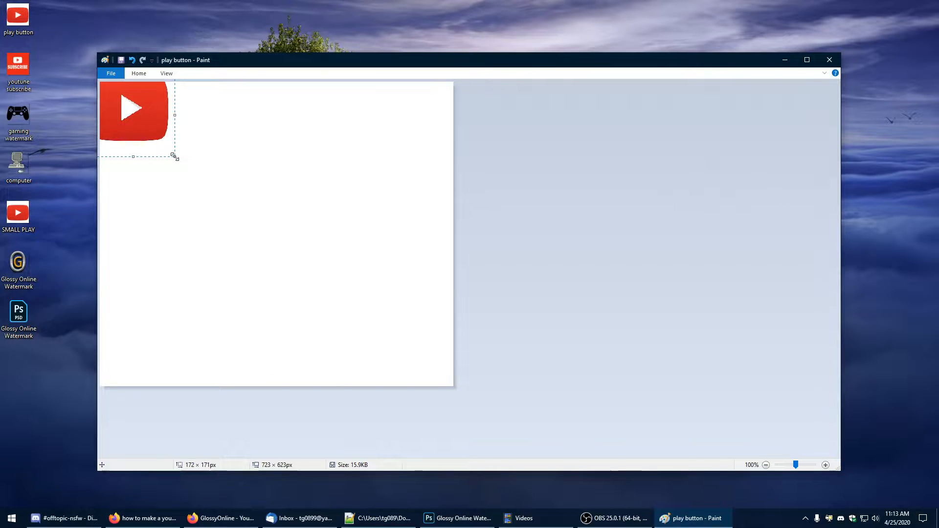
Crop the canvas to 150 × 151 px and centre the play button graphic within it.
drag(455, 388, 173, 156)
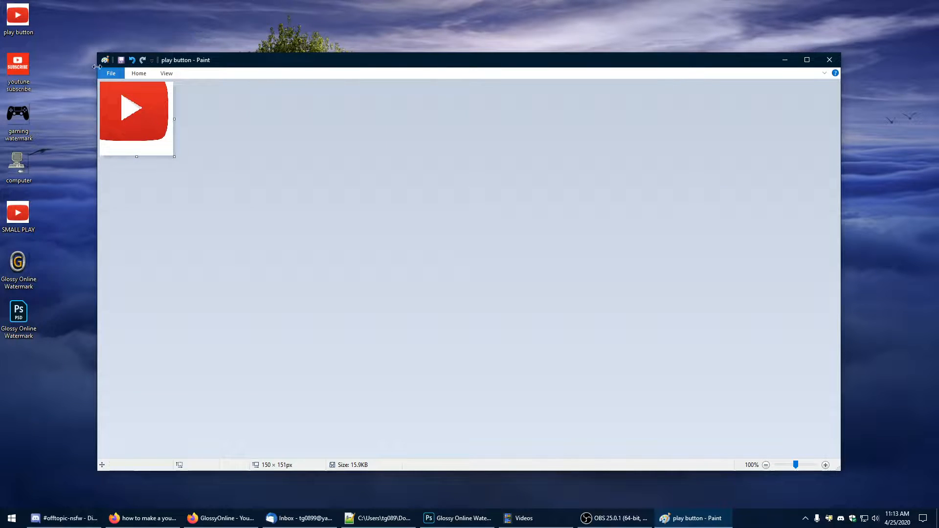
click(139, 73)
drag(170, 149, 59, 42)
mouse_move(137, 108)
mouse_down()
mouse_move(146, 127)
mouse_move(137, 121)
mouse_up()
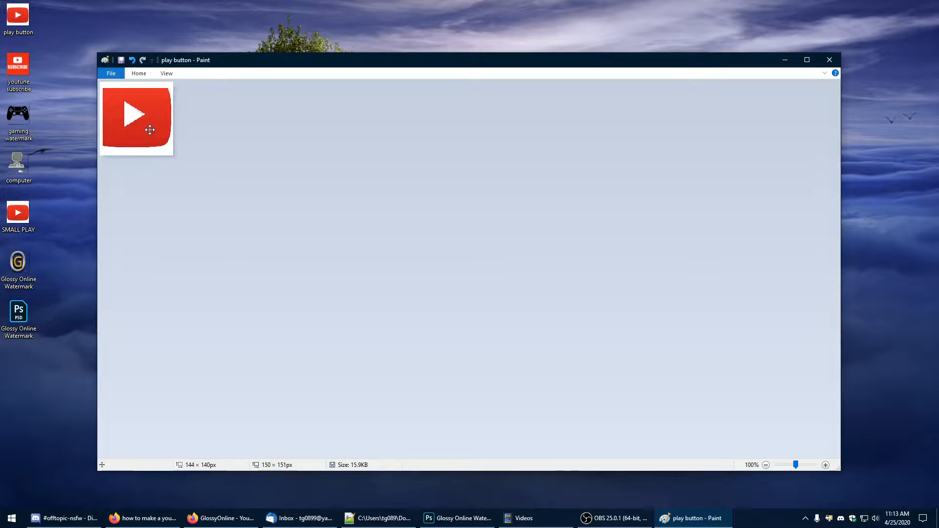
click(154, 190)
Save the resized play button image and close Paint.
click(114, 75)
click(123, 72)
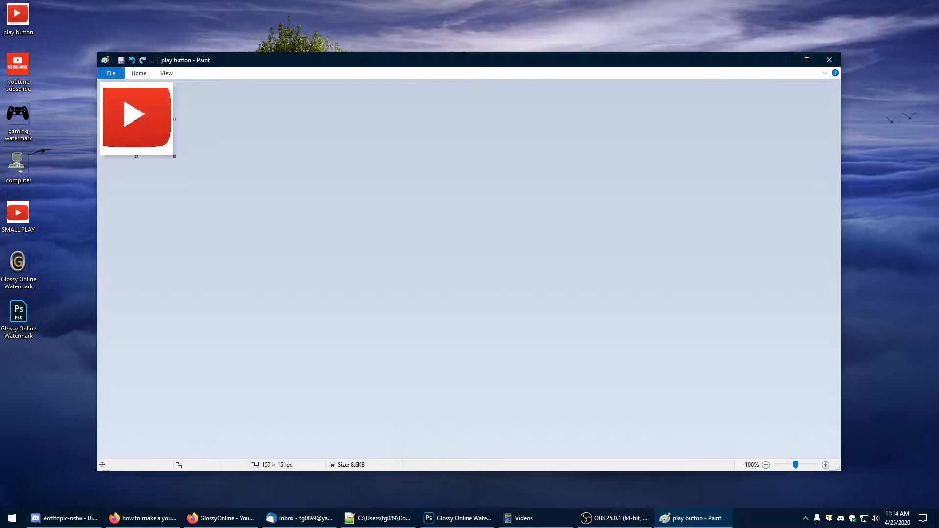
key(alt+F4)
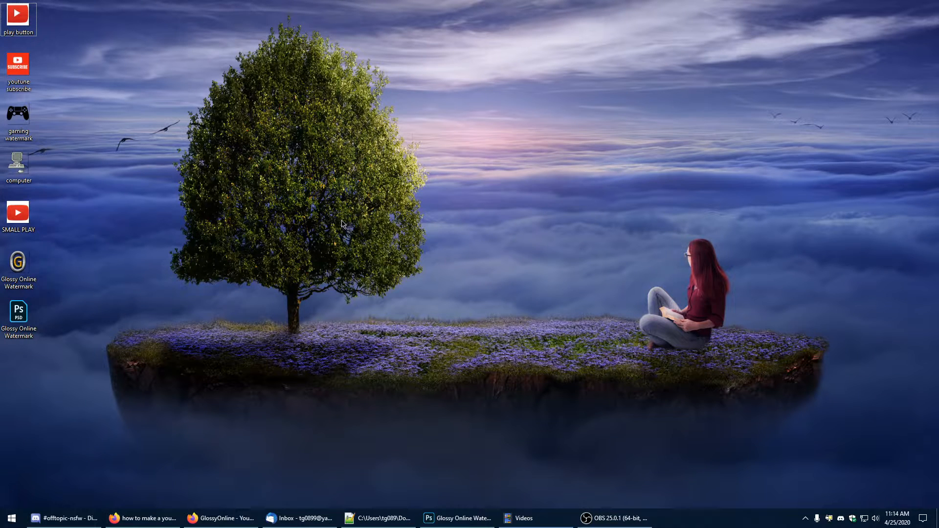
Switch to Photoshop and create a new document 150 pixels wide and 150 pixels high.
click(462, 519)
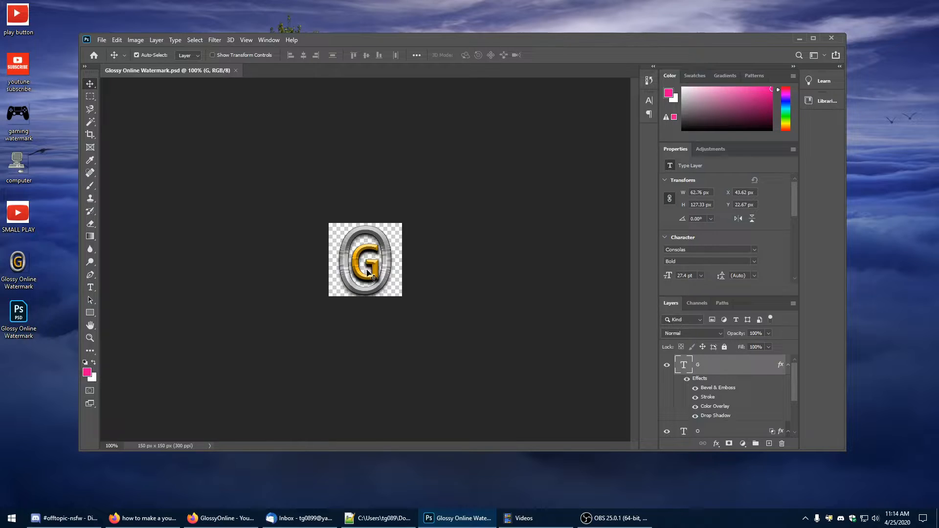
scroll(754, 387, down, 2)
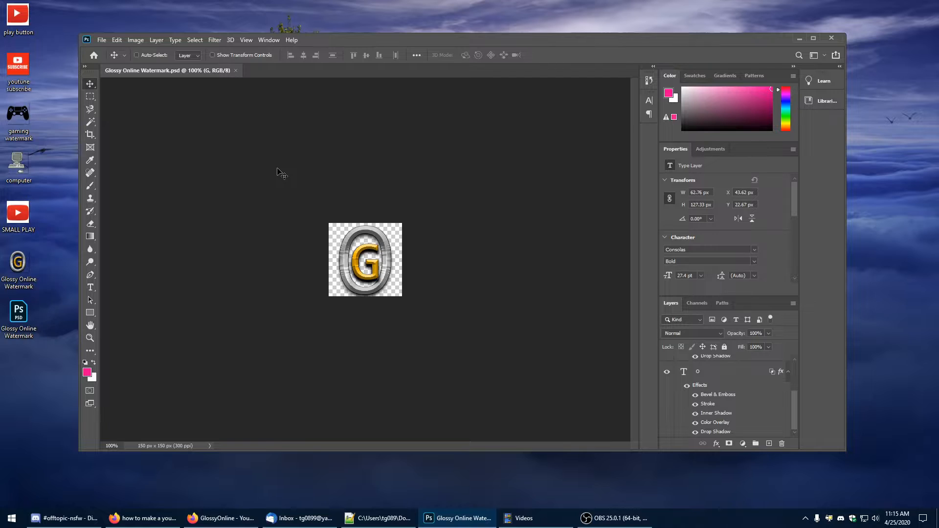
key(ctrl+n)
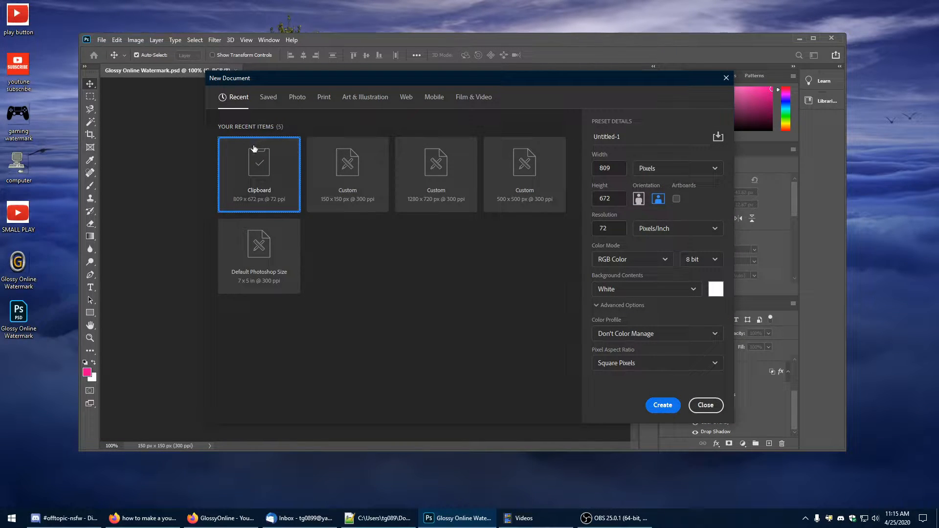
text(150)
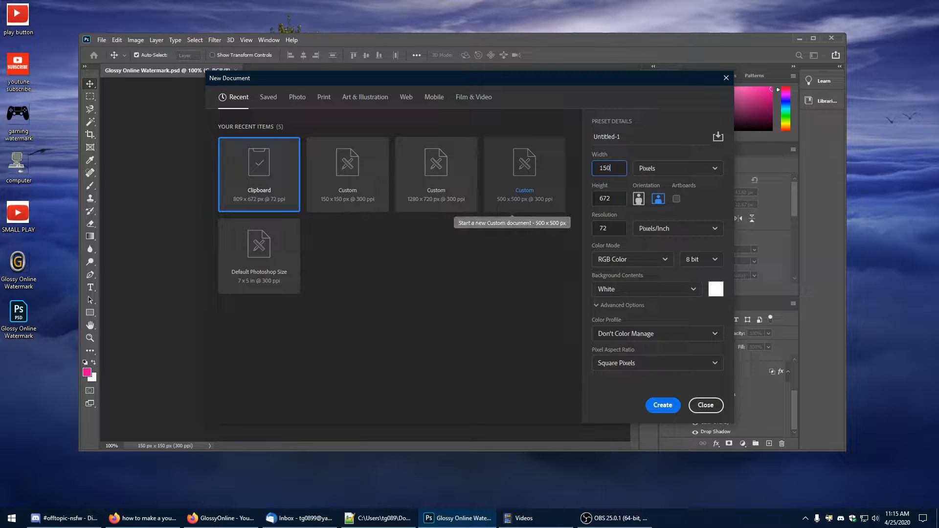
key(Tab)
text(150)
key(Return)
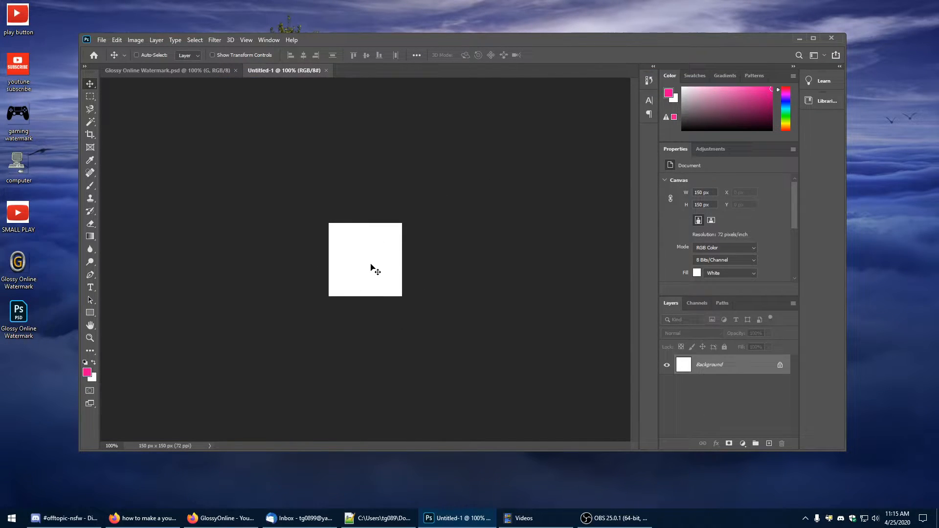
Add an empty transparent layer and delete the white Background layer.
drag(120, 446, 47, 443)
key(Return)
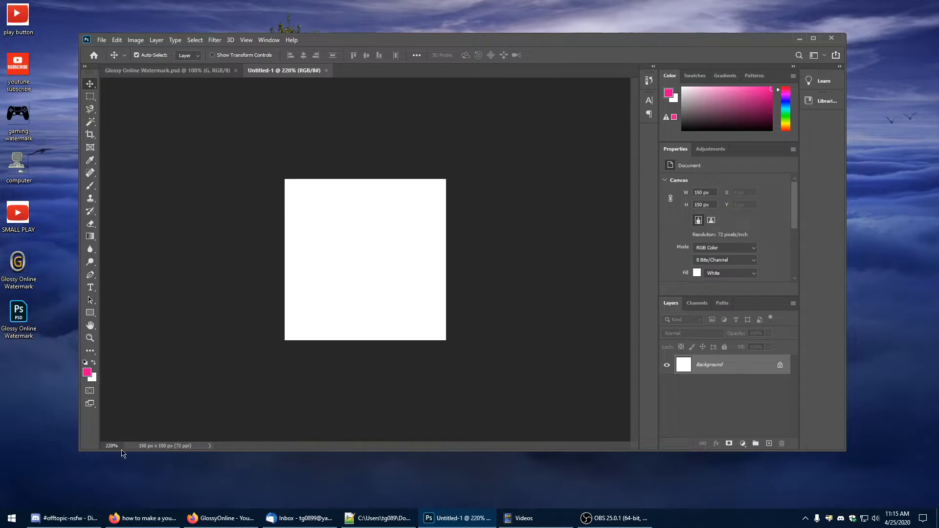
drag(115, 444, 65, 456)
text(275)
key(Return)
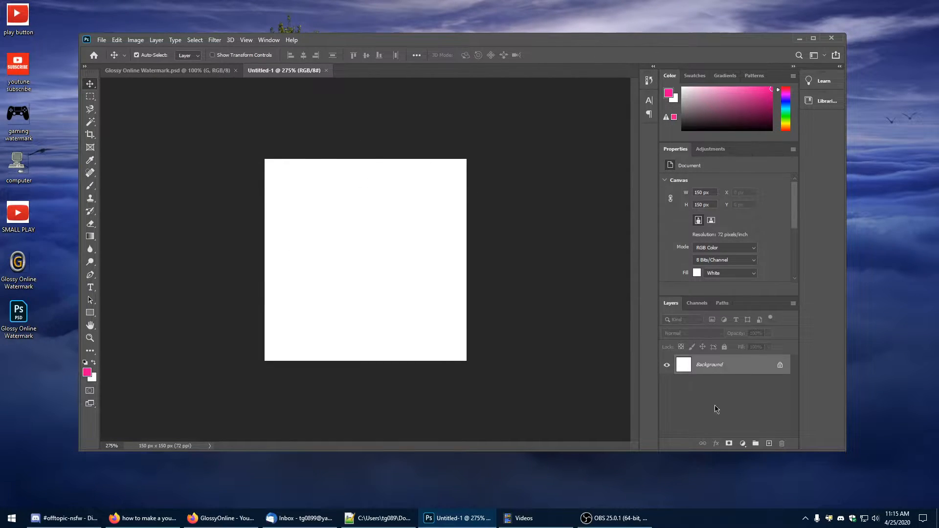
click(769, 444)
click(721, 387)
key(Delete)
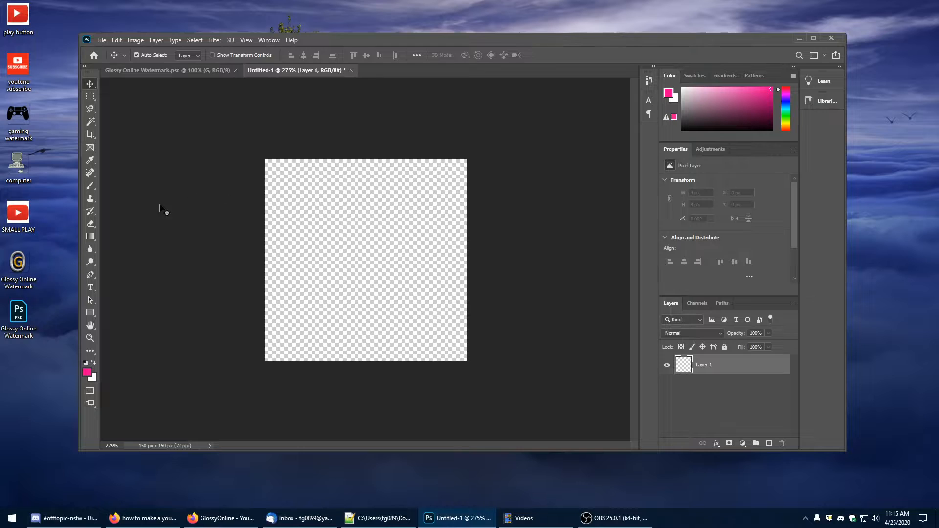
Add another layer and place the letter F in the canvas's upper-left area with the Horizontal Type Tool, replacing the placeholder text.
click(770, 444)
click(91, 288)
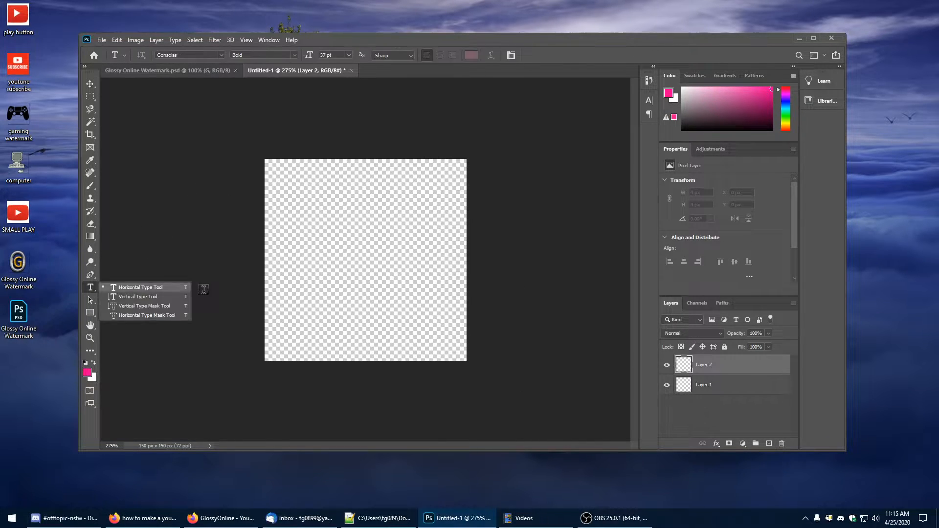
click(160, 290)
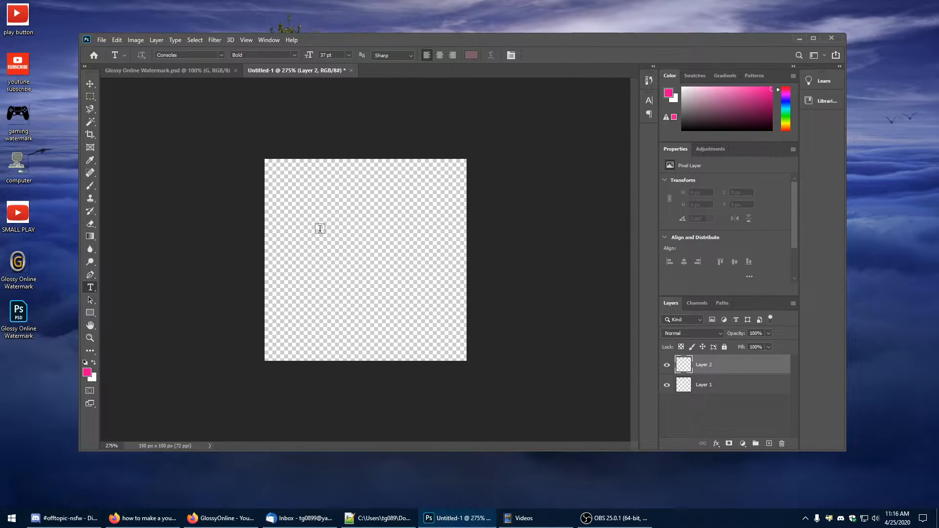
click(284, 230)
click(367, 218)
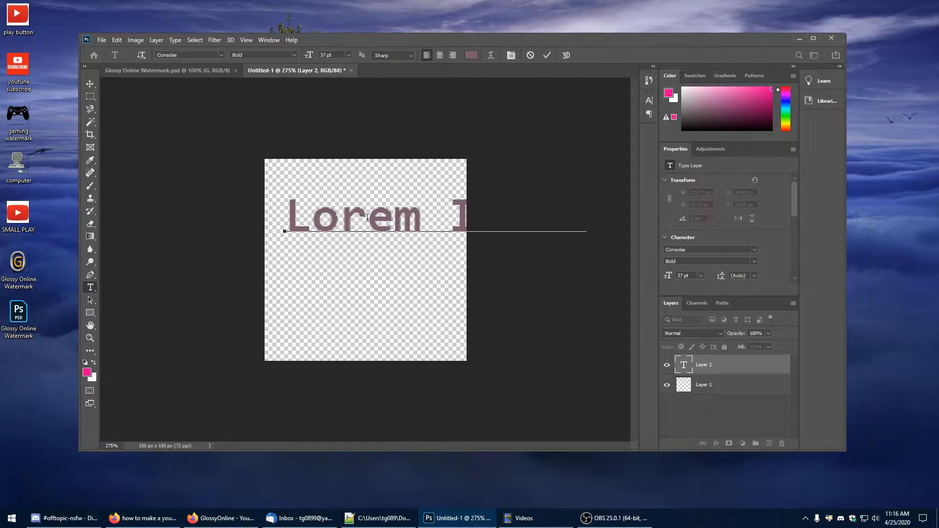
drag(294, 215, 543, 274)
key(BackSpace)
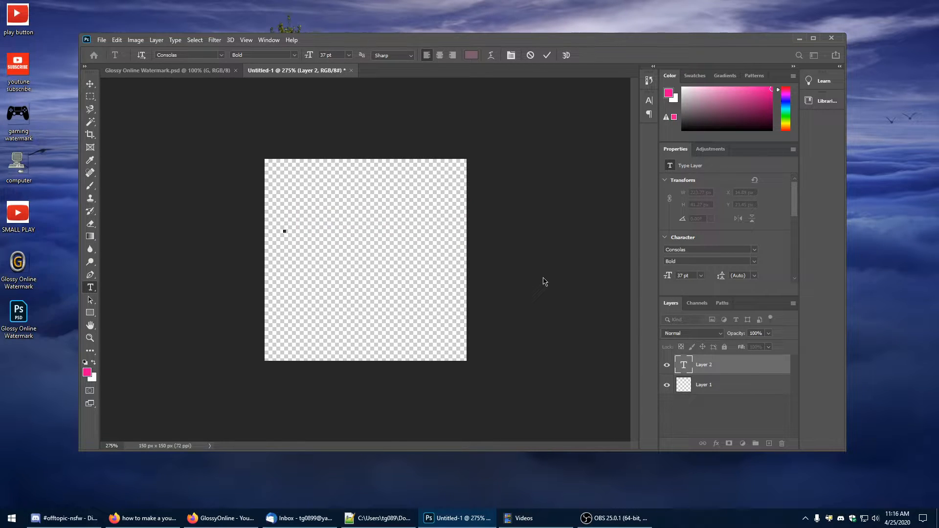
text(F)
drag(316, 217, 266, 209)
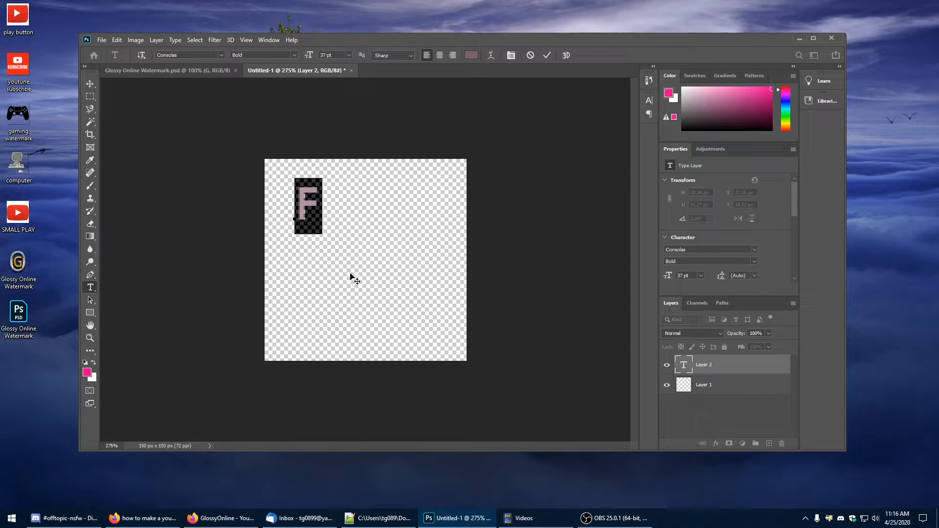
Scale the letter F up to about 68 × 137 px with Free Transform, and delete its text layer.
click(324, 194)
key(Escape)
key(ctrl+t)
drag(323, 240, 385, 363)
key(Return)
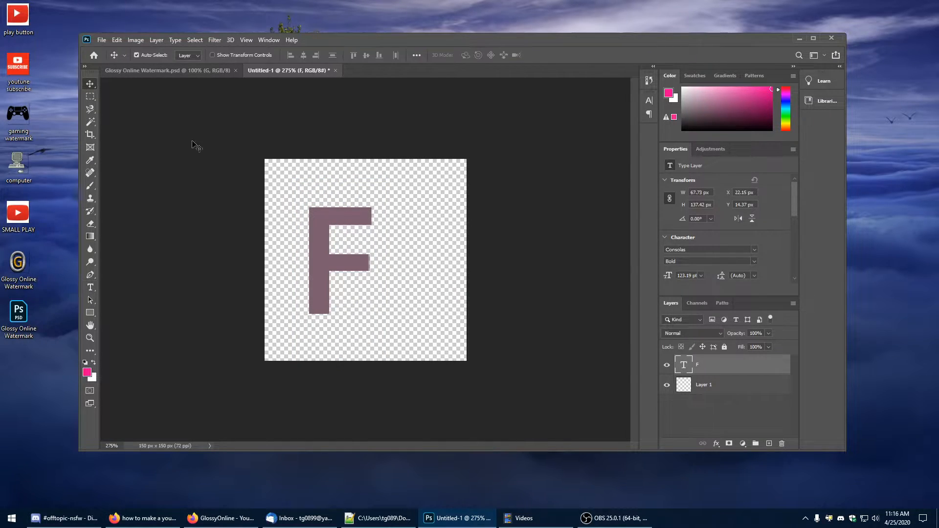
key(Delete)
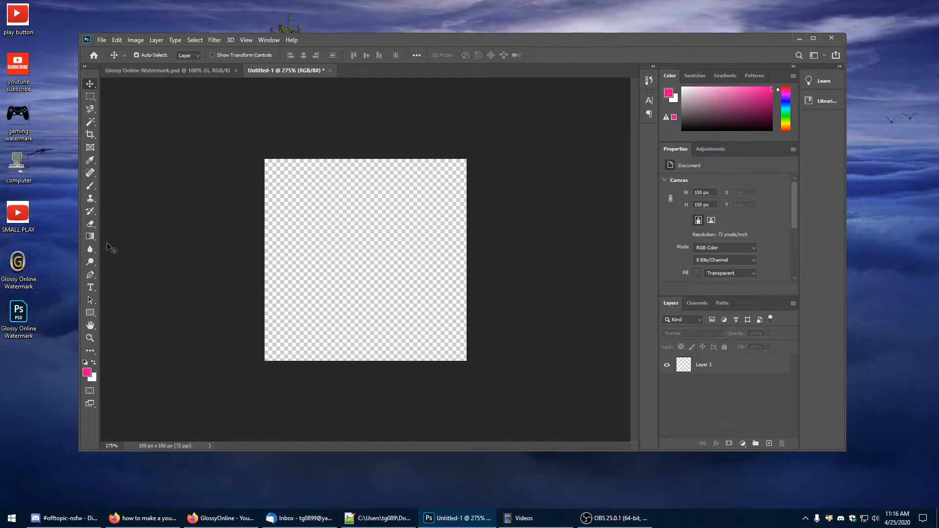
Add the letter F as new text in the canvas's upper-left area and set its font size to 60 pt.
click(90, 288)
click(302, 224)
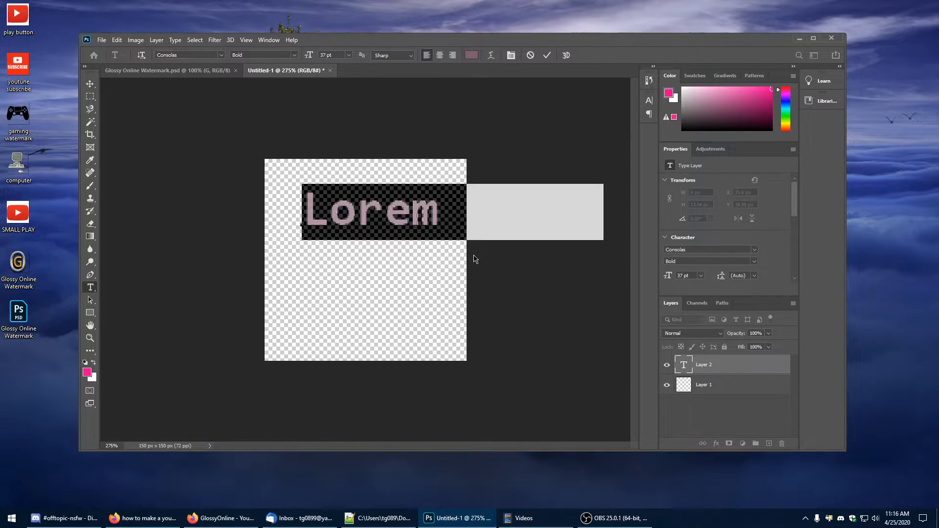
text(F)
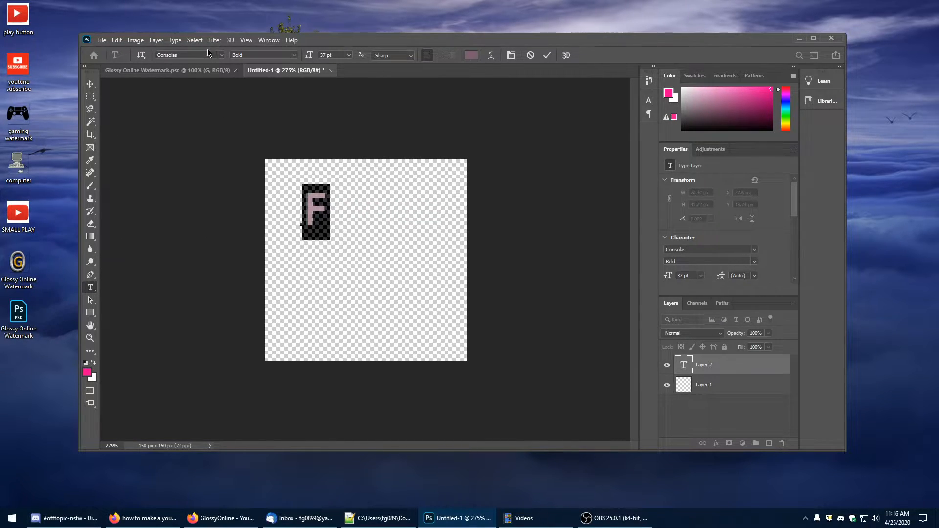
click(327, 55)
text(60)
key(Return)
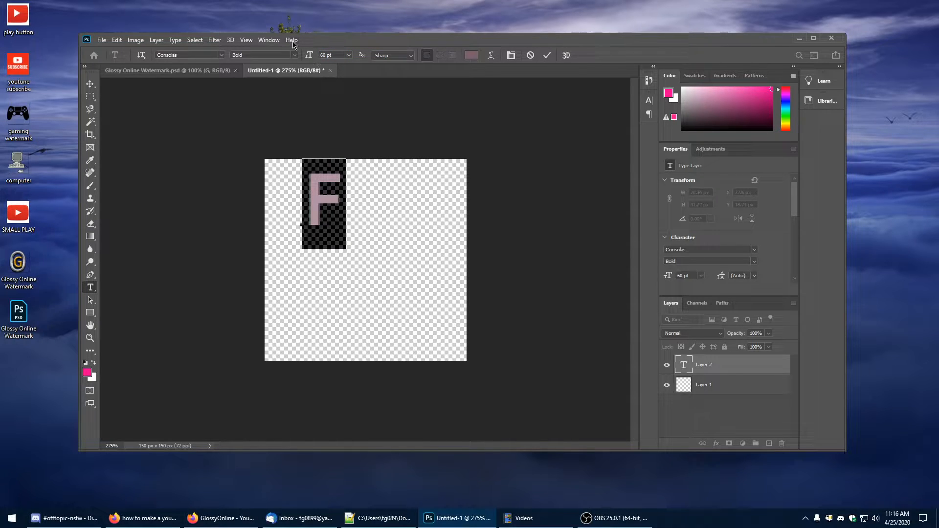
Set the letter F's font size to 90 pt and move it into the canvas's upper-left corner.
drag(325, 56, 310, 58)
text(90)
key(Return)
drag(292, 367, 289, 308)
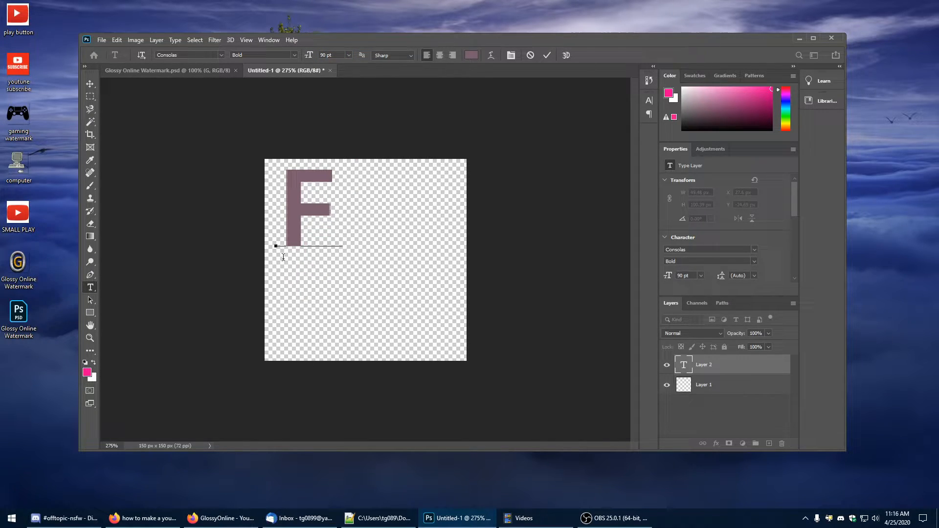
click(346, 194)
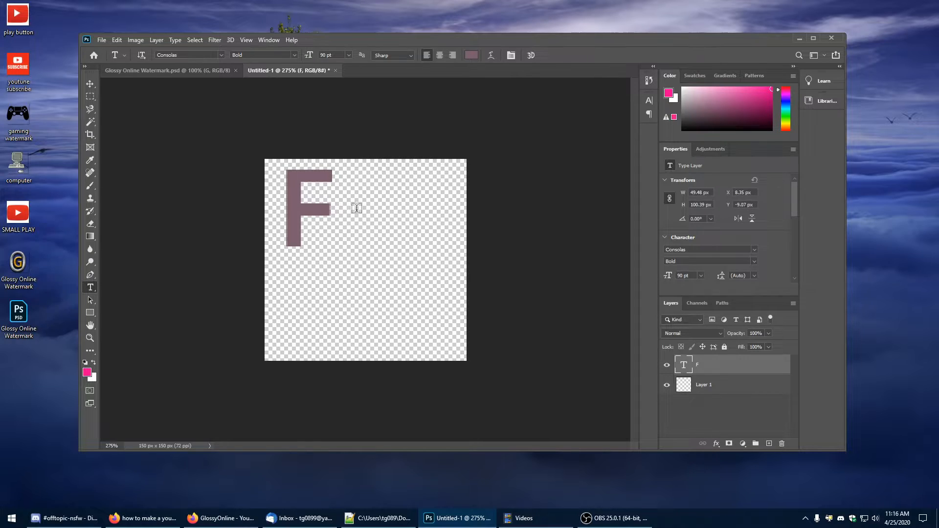
Add a lowercase x as a separate text layer in the canvas's lower-right area.
click(383, 298)
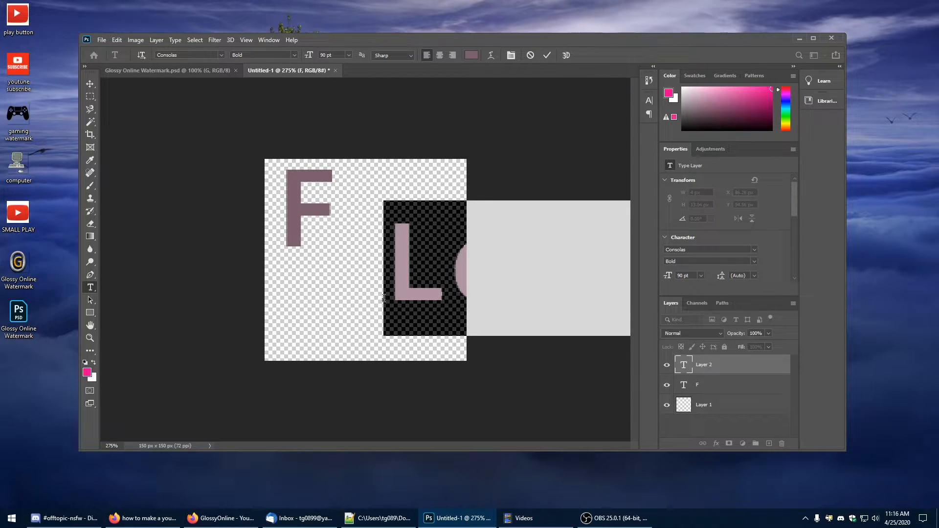
text(x)
drag(421, 339, 398, 345)
Set the x's font size to 70 pt and move it toward the canvas's lower-right corner.
drag(421, 279, 325, 283)
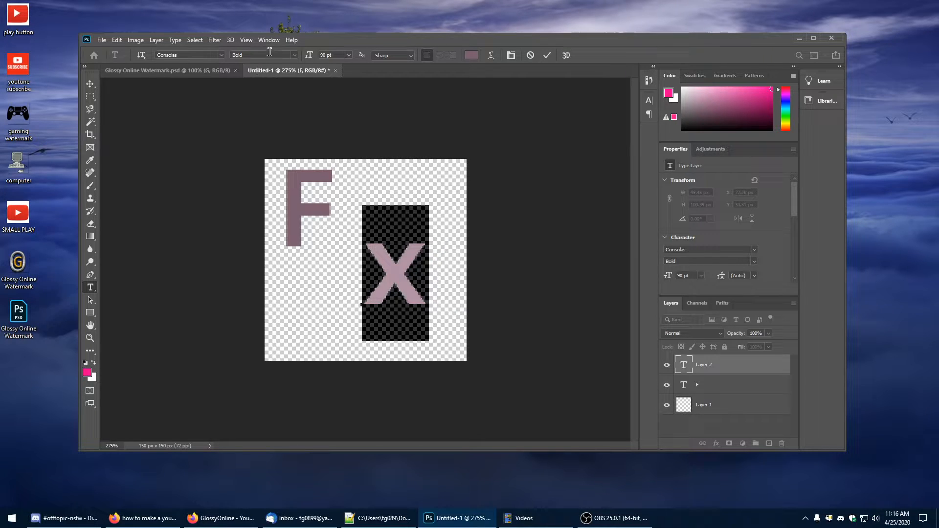
click(327, 55)
text(80)
key(Return)
click(323, 54)
text(70)
click(414, 283)
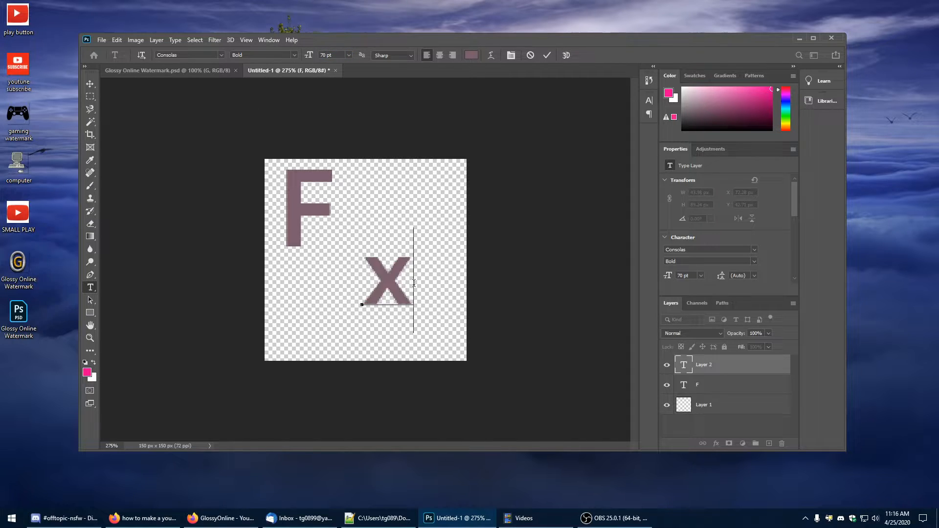
drag(390, 345, 431, 373)
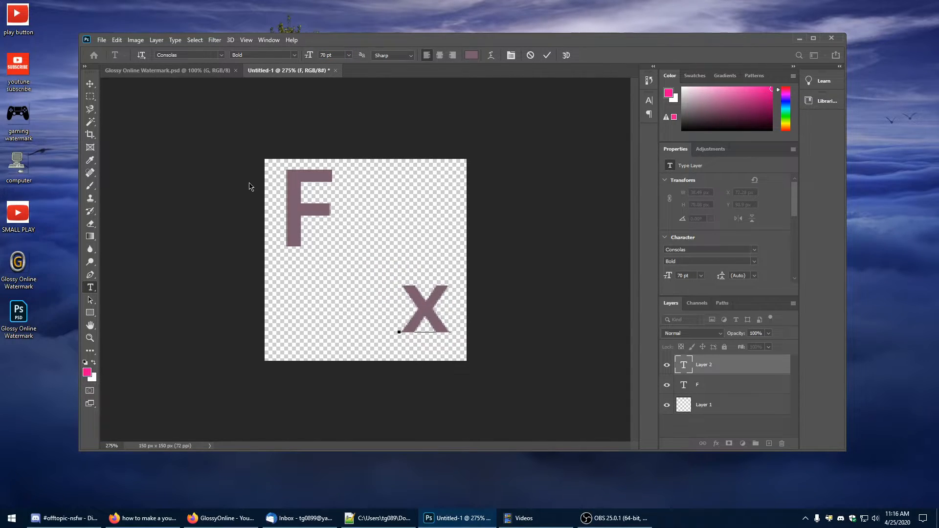
Set the letter F's font size to 100 pt.
drag(274, 230, 336, 215)
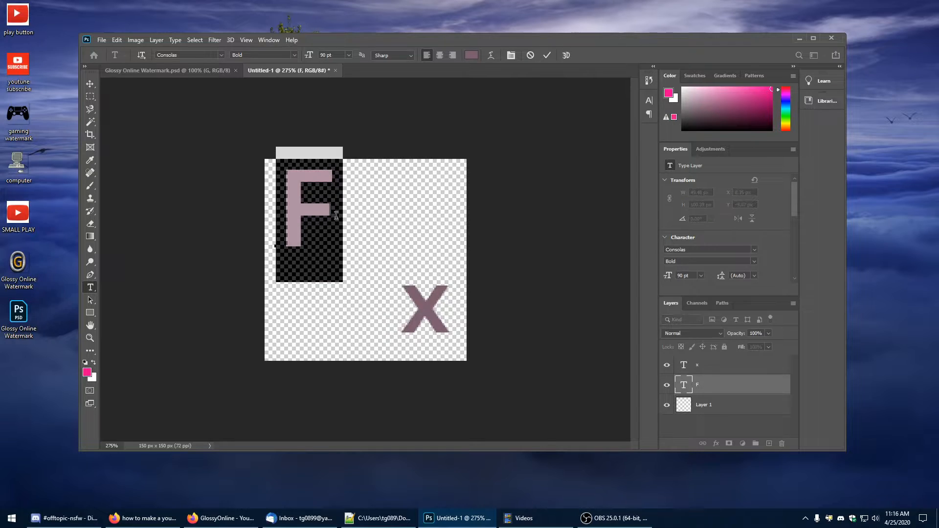
click(326, 54)
key(Return)
click(332, 275)
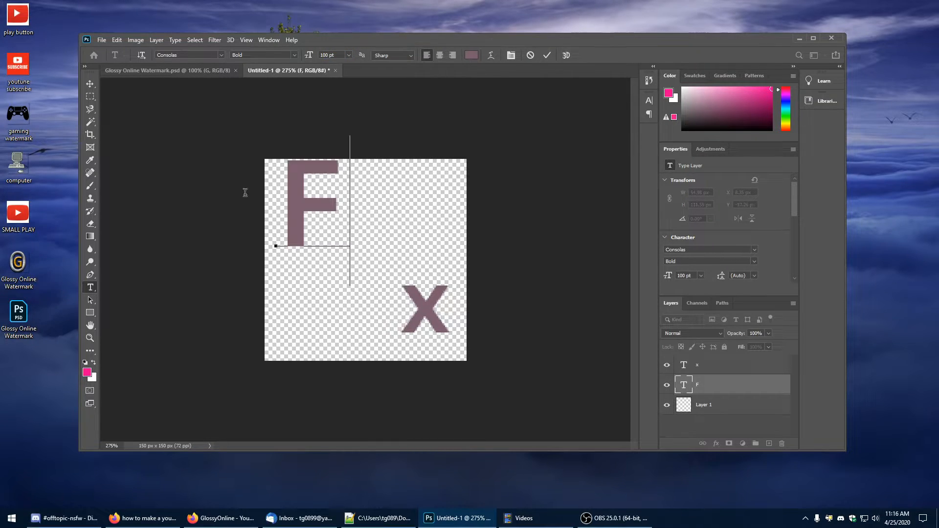
Move the F and the x toward the canvas centre, with the x just to the lower right of the F.
click(90, 84)
drag(293, 202, 313, 245)
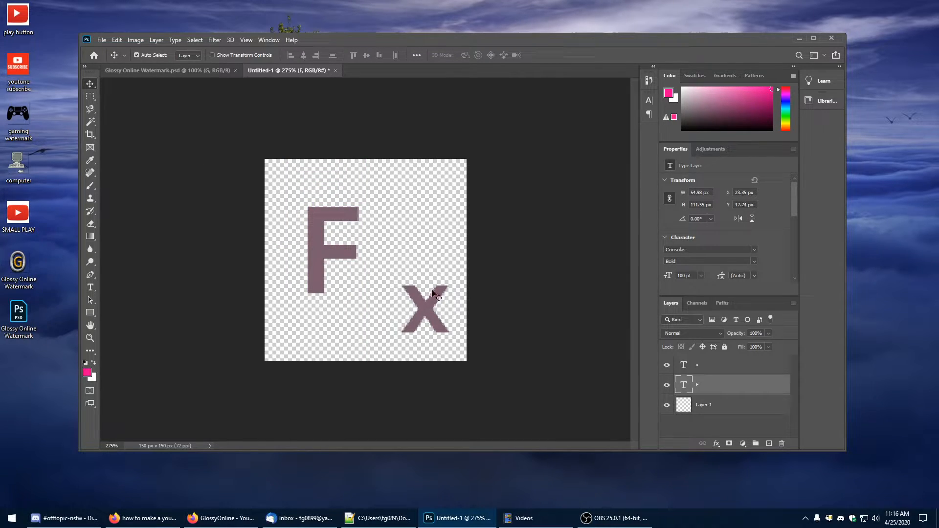
drag(431, 290, 402, 265)
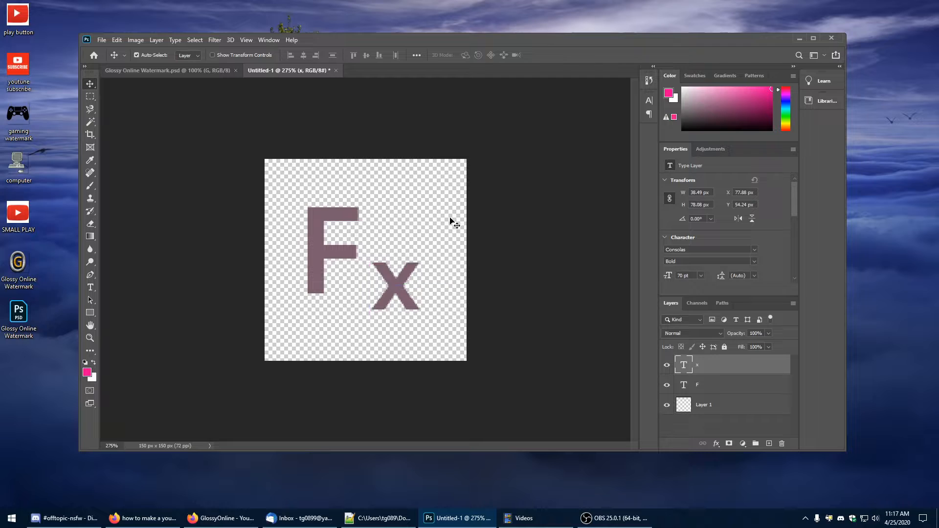
Delete the empty Layer 1.
click(719, 412)
key(Delete)
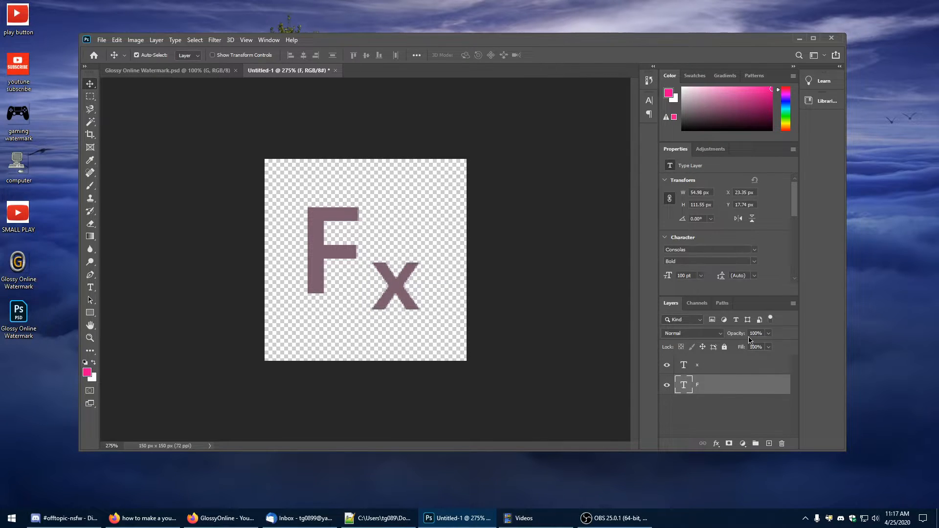
Add a Color Overlay to the x layer in dark blue, hex 000653.
click(714, 368)
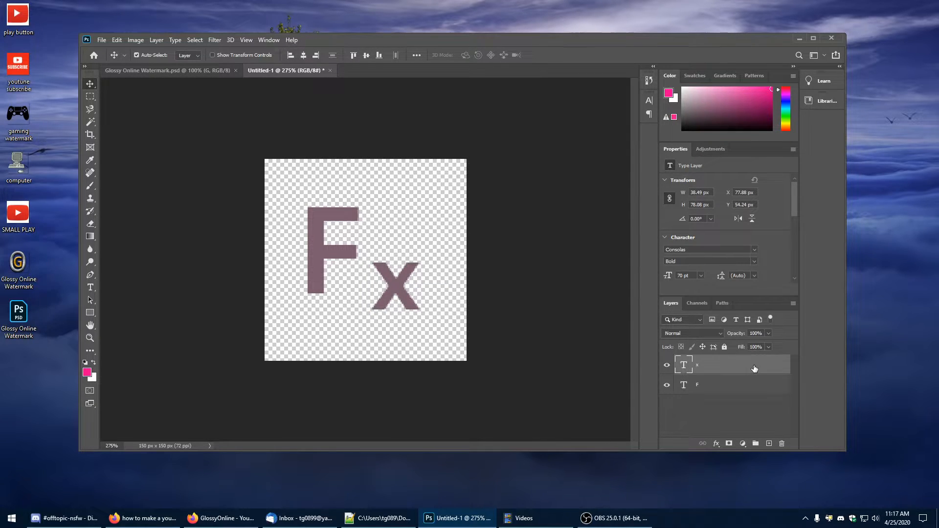
double_click(754, 369)
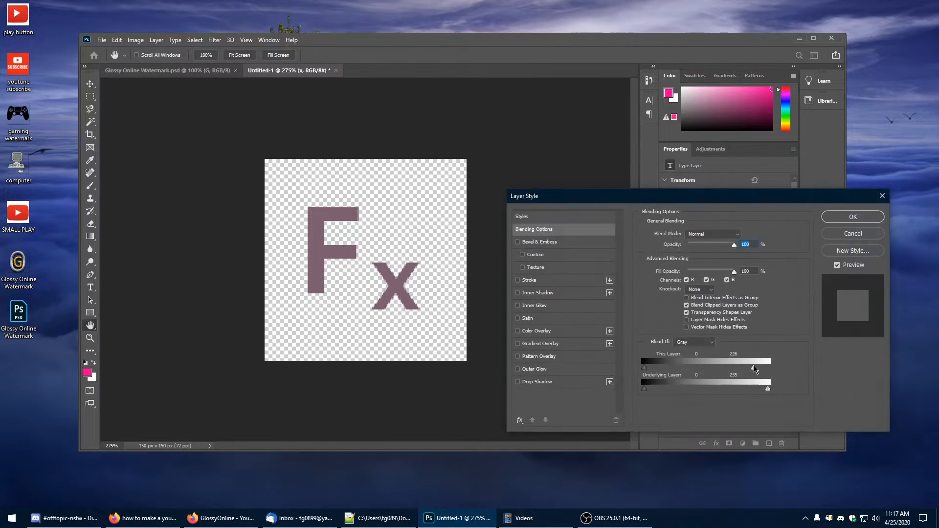
click(518, 331)
click(563, 337)
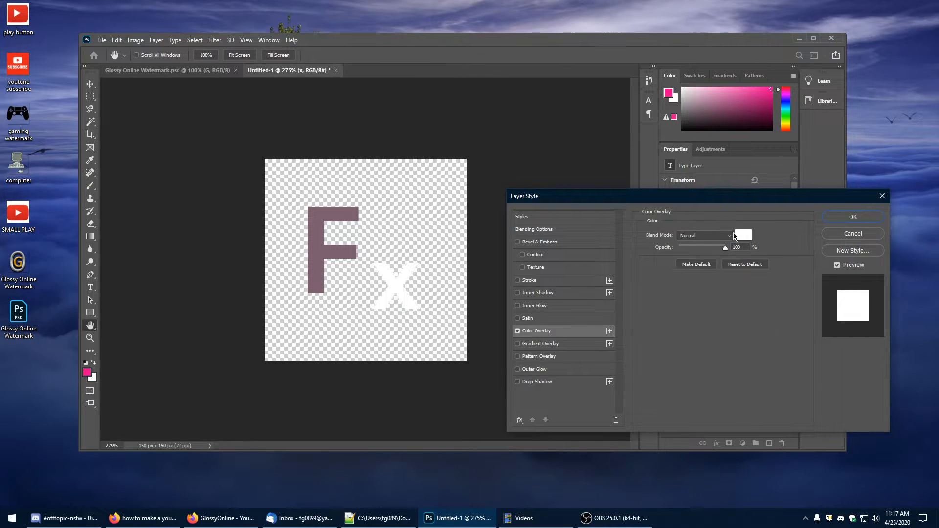
click(743, 235)
text(2a2525)
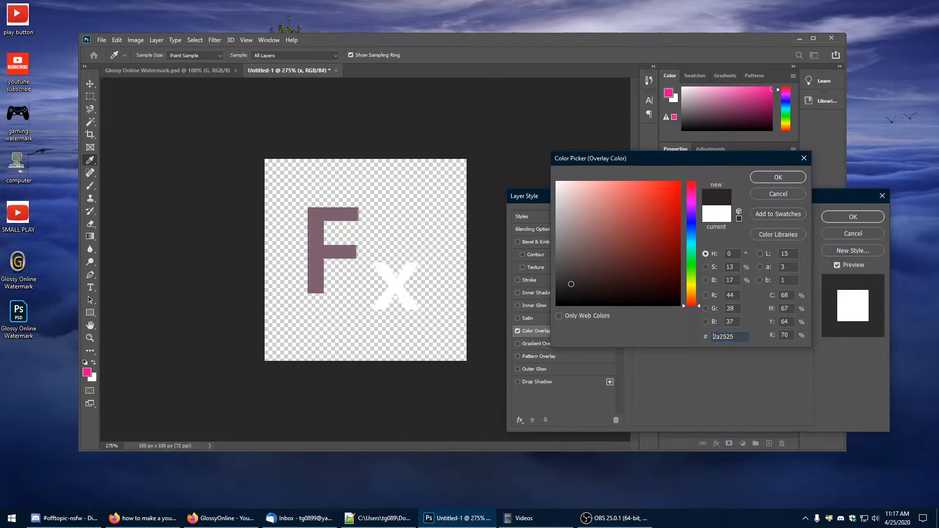
drag(572, 284, 556, 280)
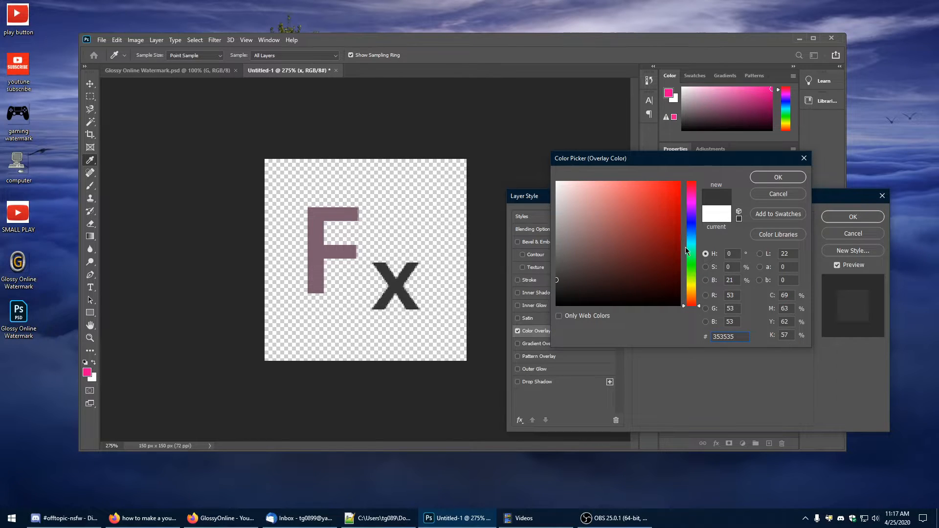
drag(692, 214, 693, 225)
mouse_move(577, 267)
mouse_down()
mouse_move(684, 273)
mouse_move(670, 267)
mouse_move(681, 257)
mouse_move(680, 265)
mouse_up()
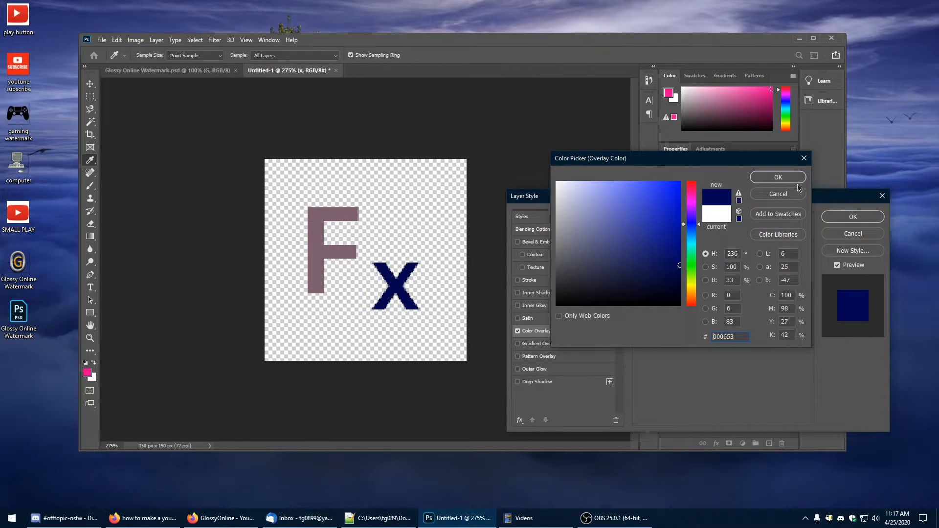
click(778, 178)
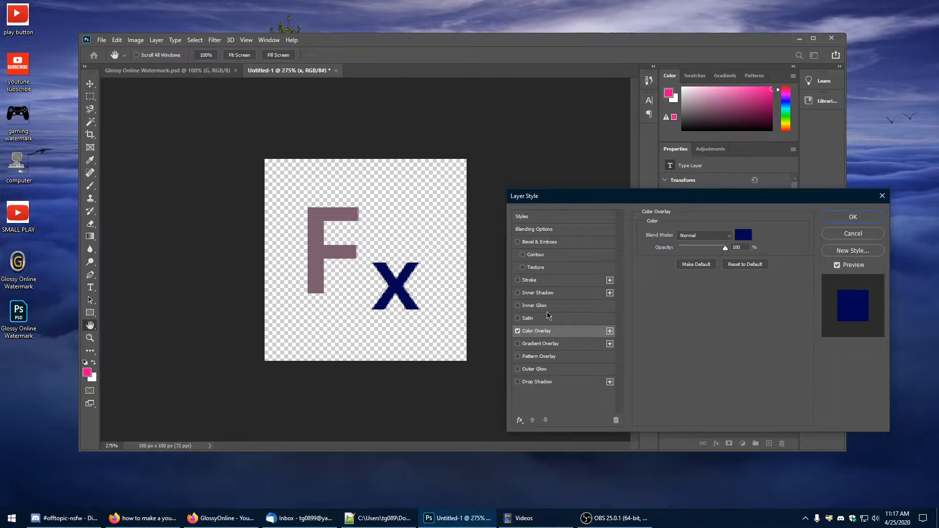
Add an Inner Bevel with the Chisel Hard technique and a Drop Shadow to the x layer, and apply the style.
click(526, 242)
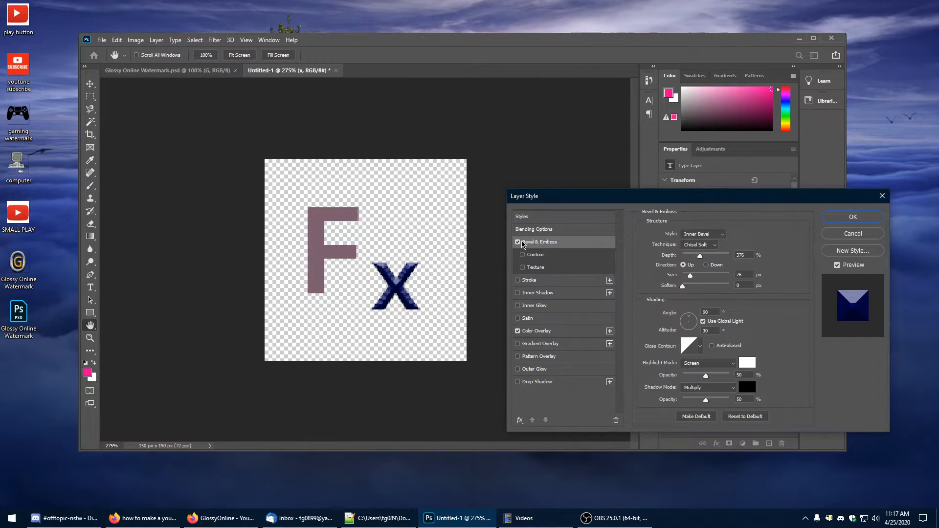
click(703, 234)
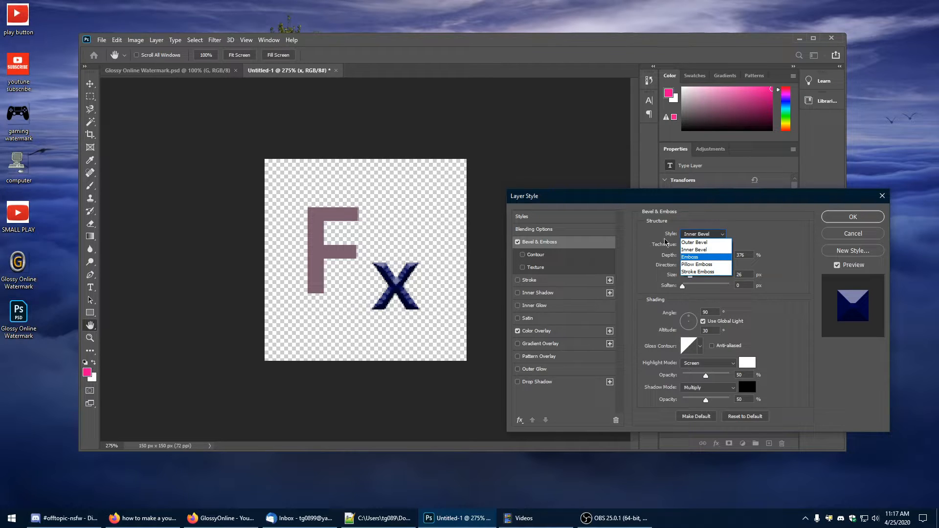
click(707, 235)
click(700, 245)
click(698, 259)
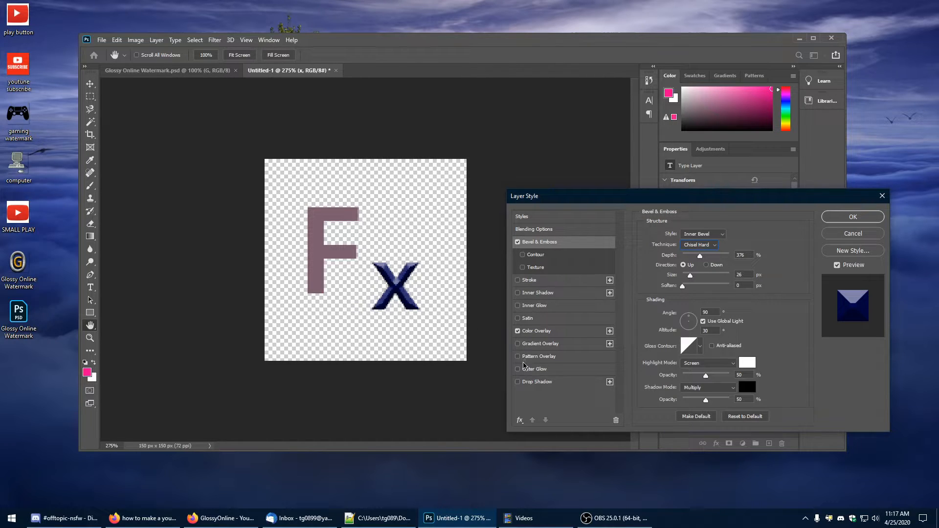
click(519, 383)
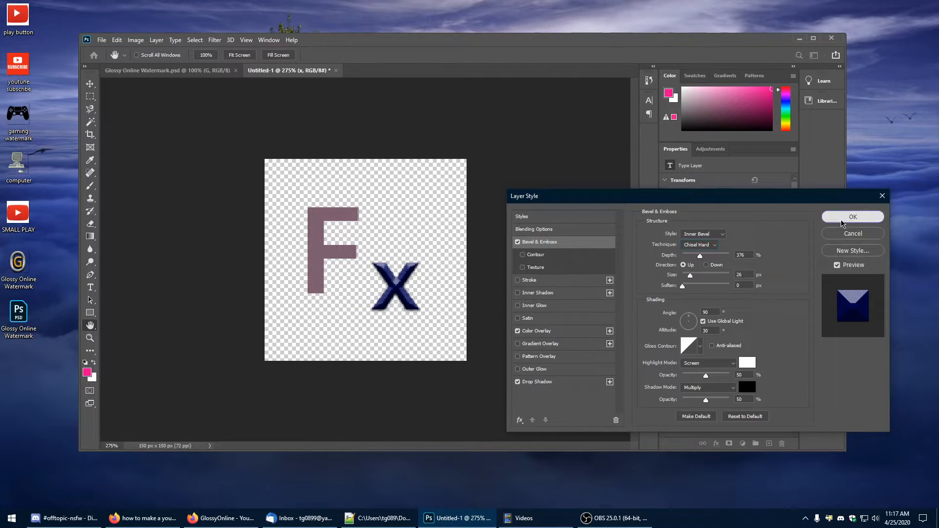
click(832, 217)
Copy the x layer's style and paste it onto the F layer.
right_click(727, 366)
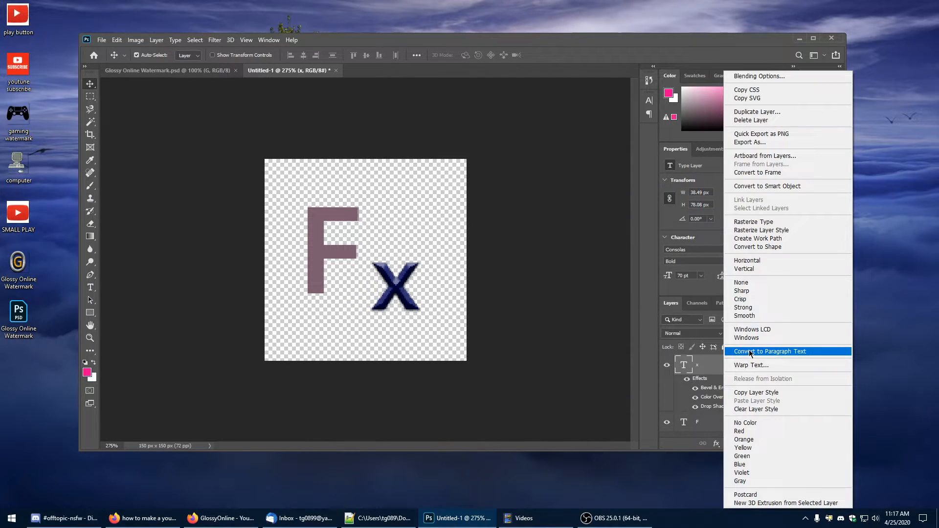
click(756, 392)
right_click(718, 425)
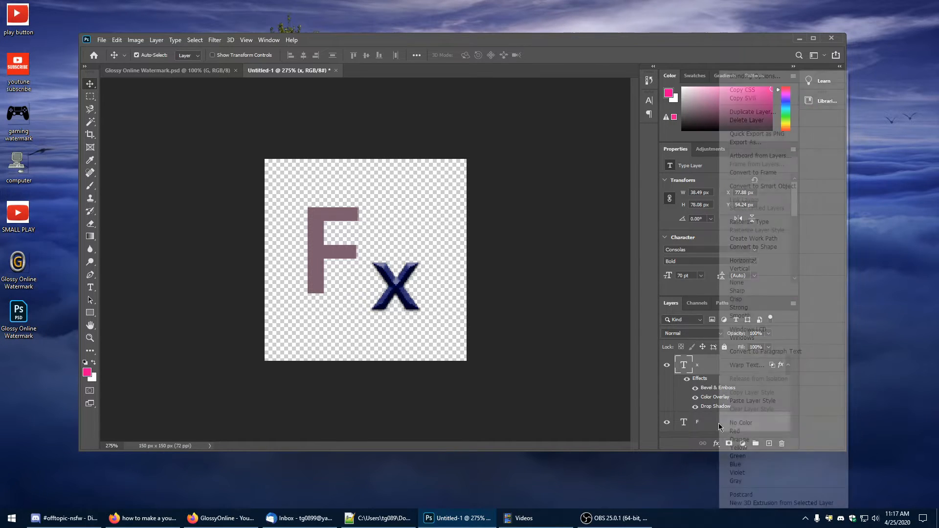
click(748, 409)
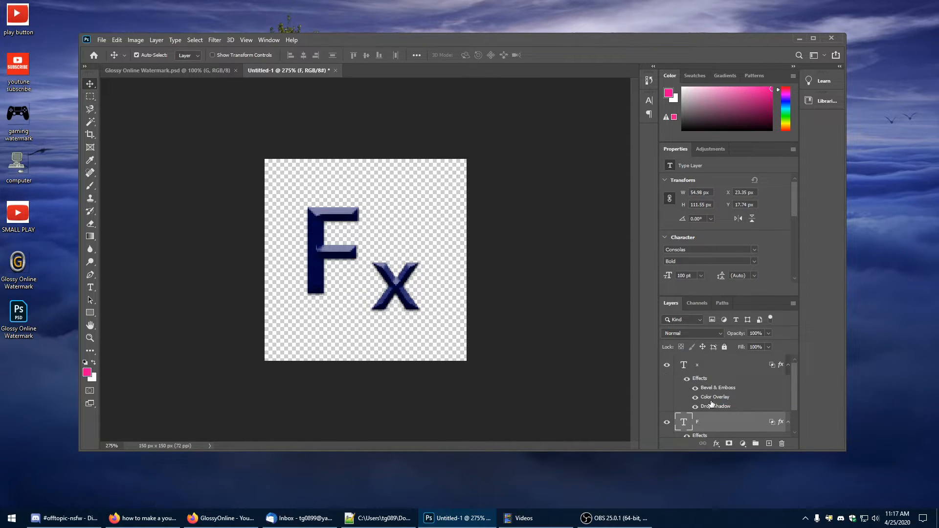
Change the F layer's Color Overlay to bright blue, hex 0012ff.
scroll(712, 401, down, 1)
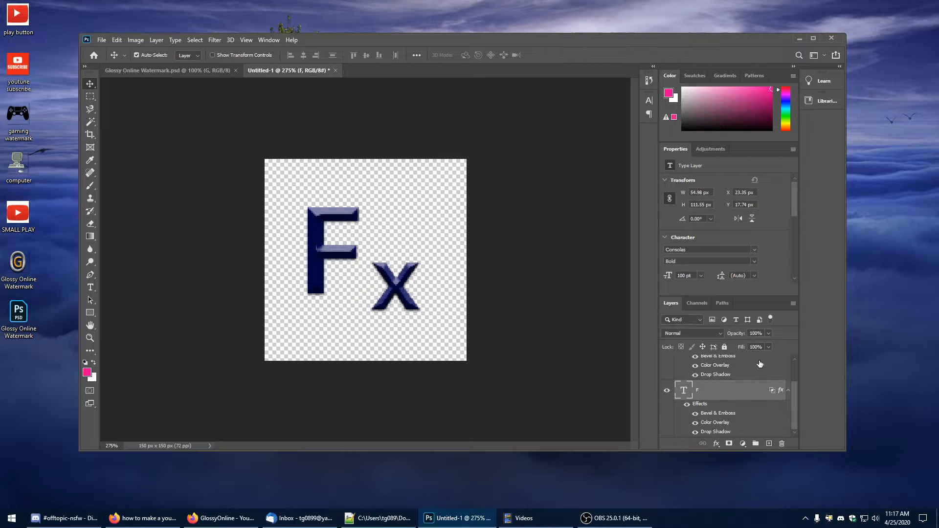
double_click(709, 404)
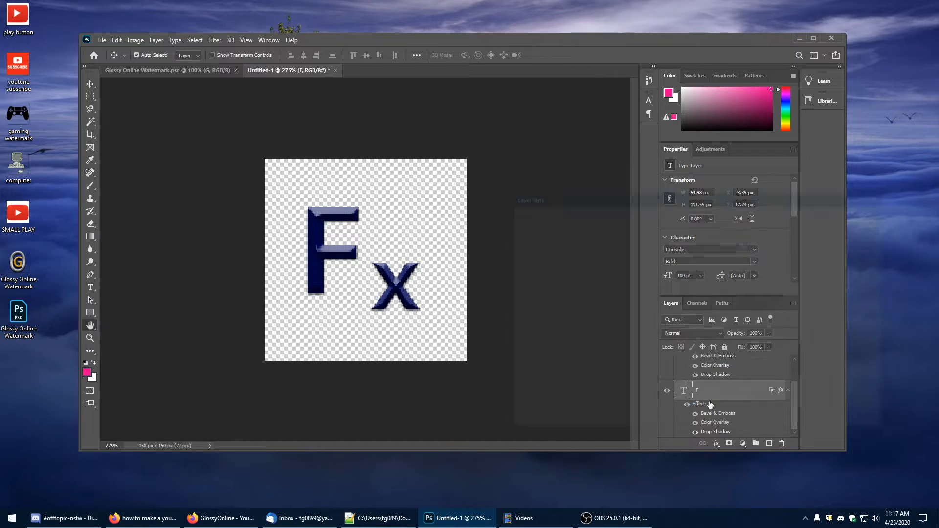
click(537, 331)
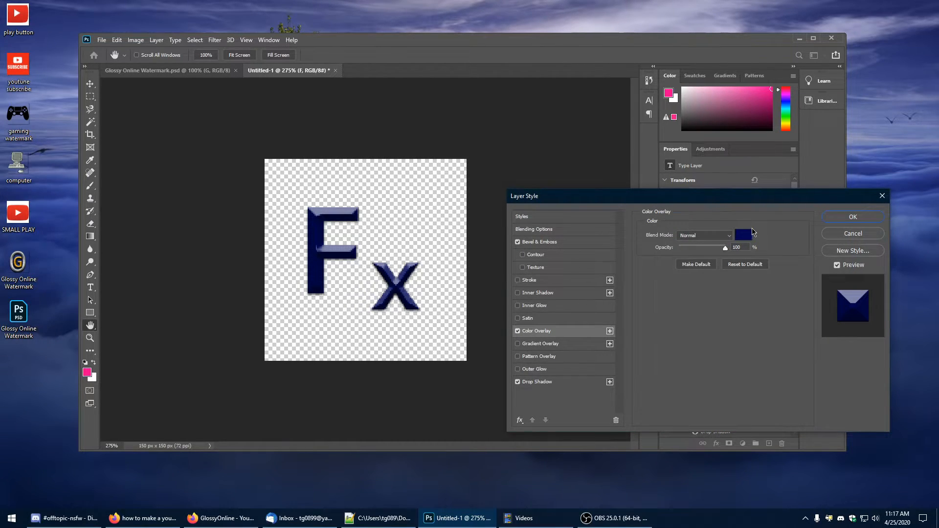
click(746, 235)
drag(680, 269, 696, 172)
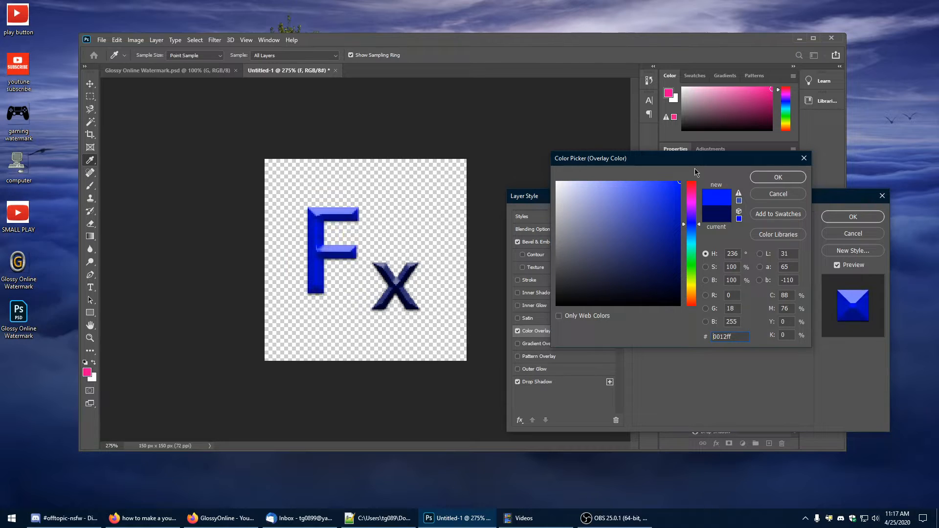
click(777, 178)
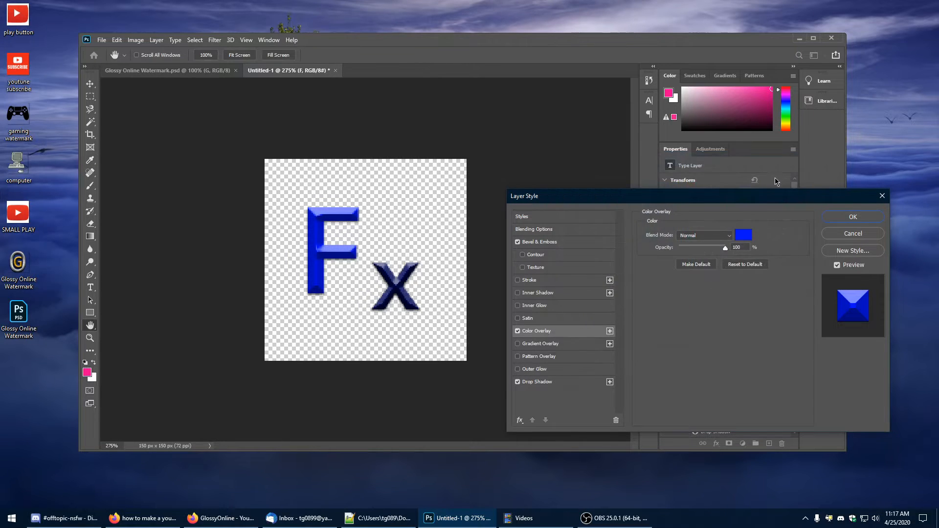
Apply the F layer's style and compare the Fx logo with the Glossy Online Watermark document.
click(841, 219)
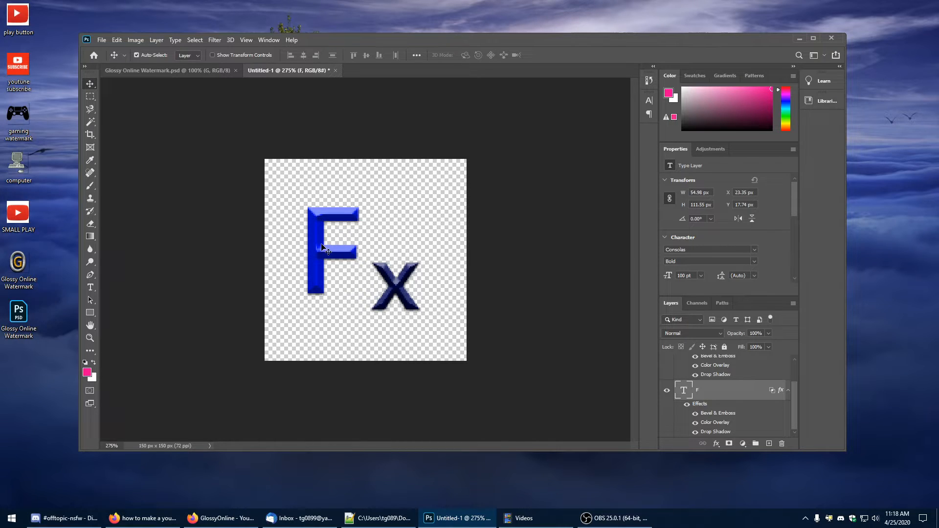
click(198, 68)
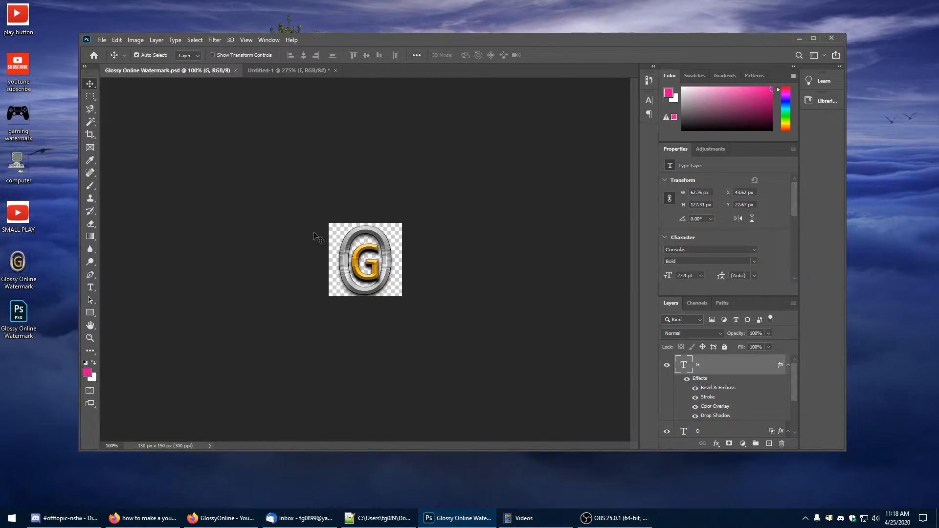
click(290, 72)
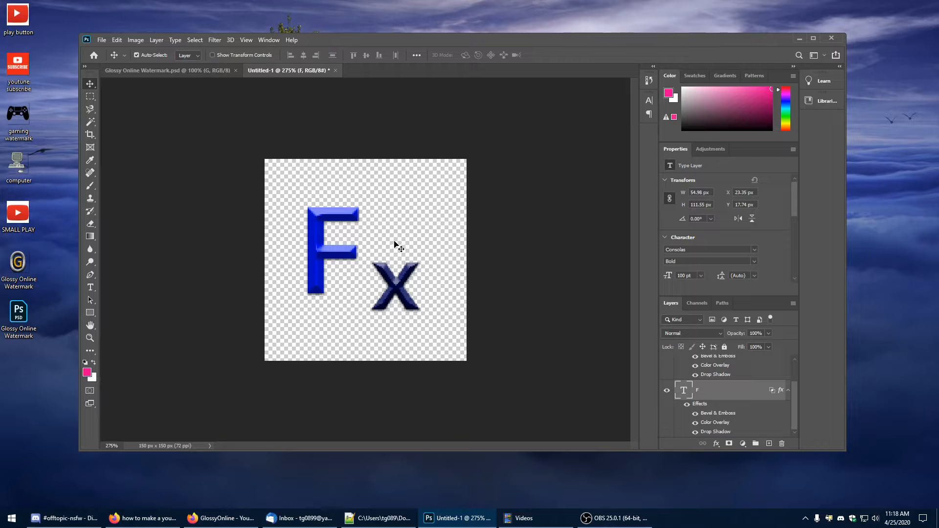
Save the Fx logo document on the computer's Desktop as FX in Photoshop format.
key(ctrl+s)
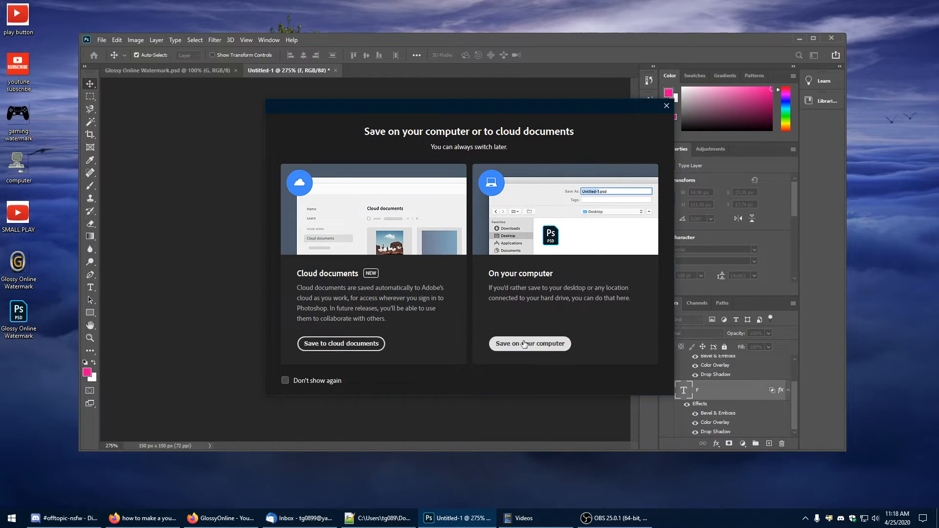
click(511, 343)
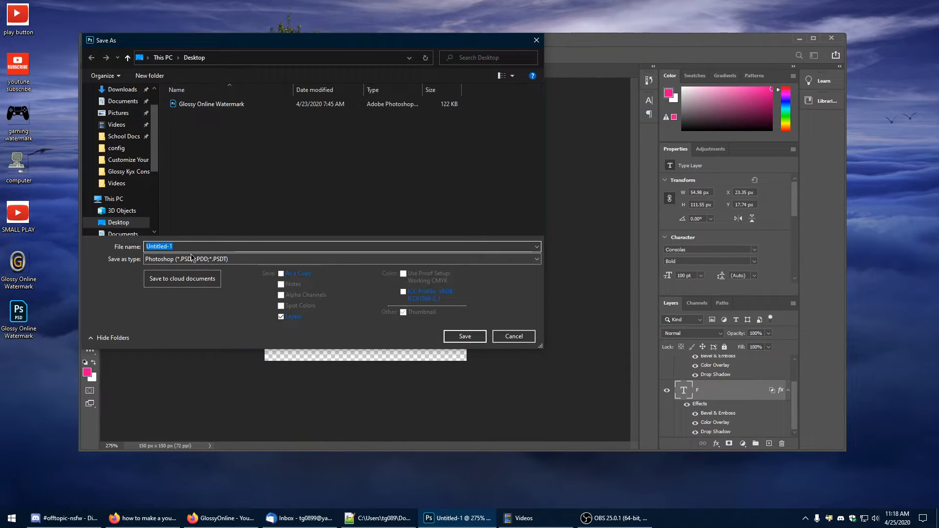
text(FX)
key(Return)
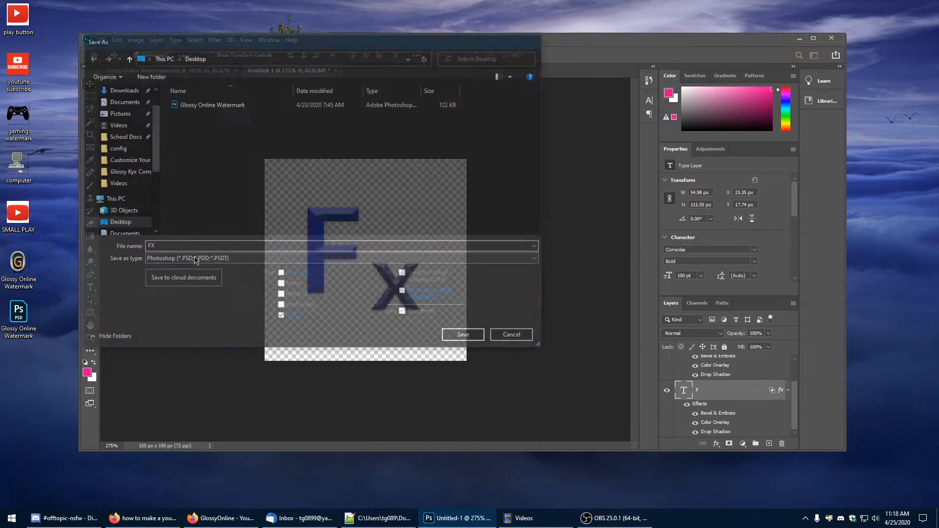
key(Return)
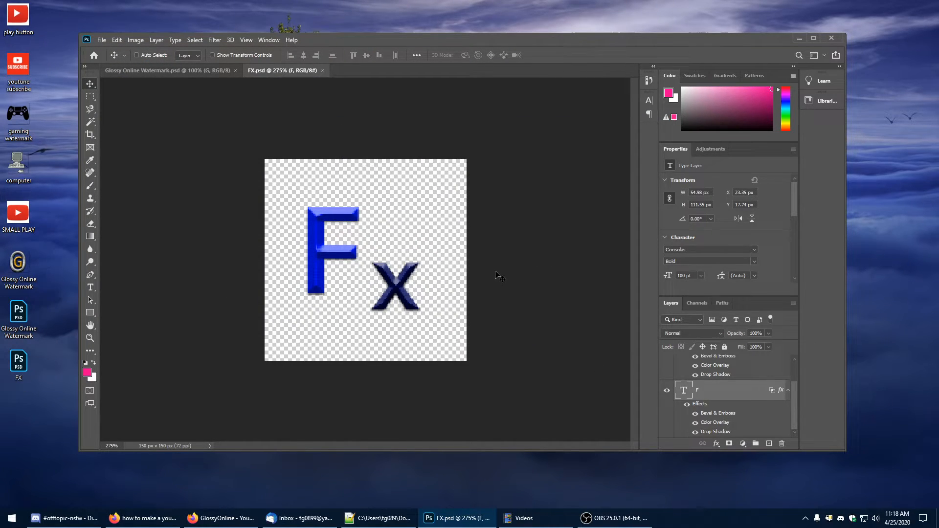
Save a PNG copy of the logo as FX with the large file size option, and close Photoshop.
key(ctrl+shift+s)
click(512, 348)
click(170, 260)
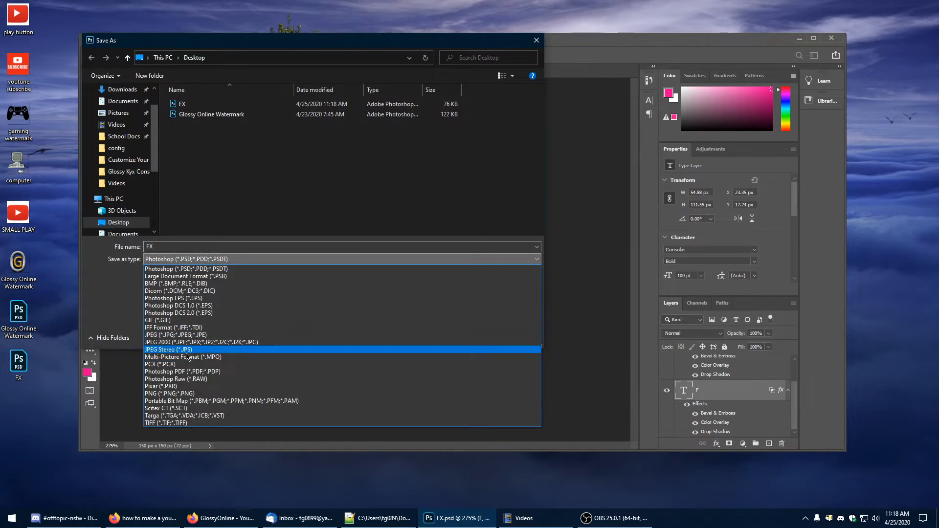
click(171, 393)
click(465, 336)
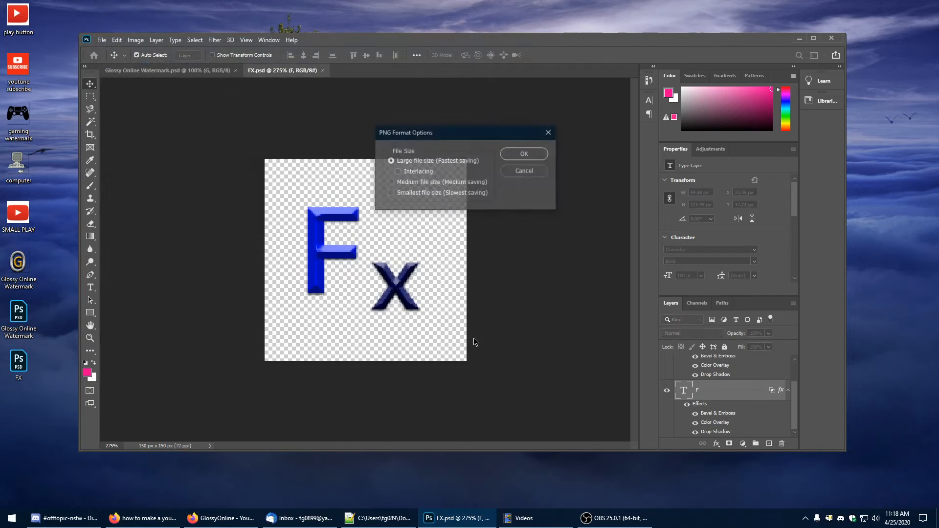
click(518, 157)
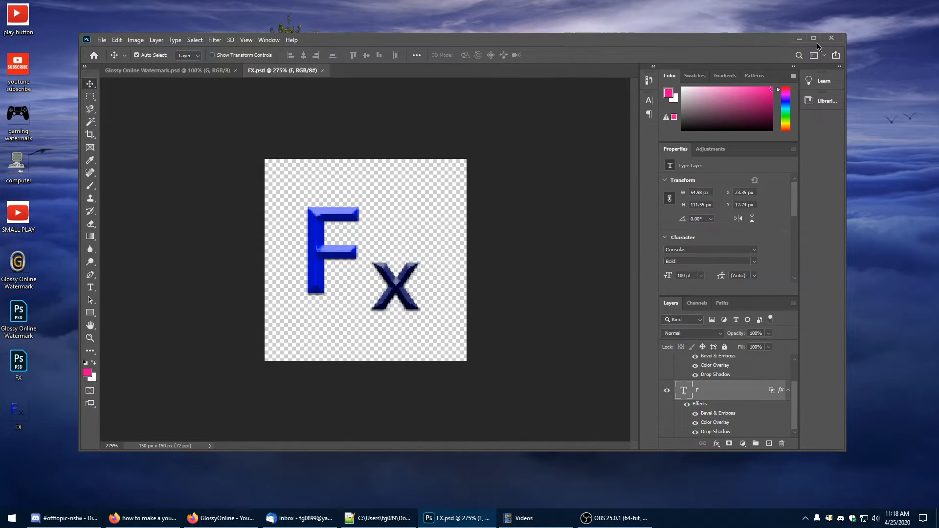
click(832, 38)
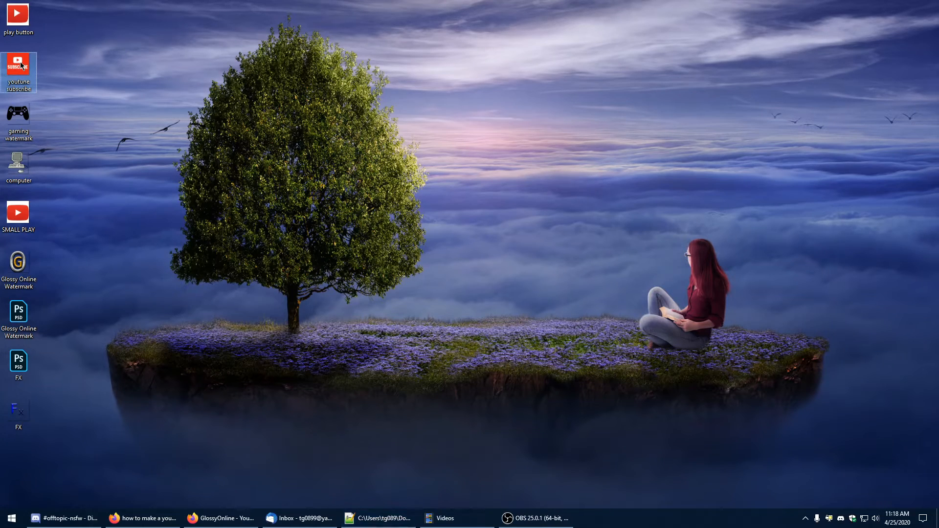
View the youtune subscribe and gaming watermark images from the desktop side by side, and close both.
double_click(21, 64)
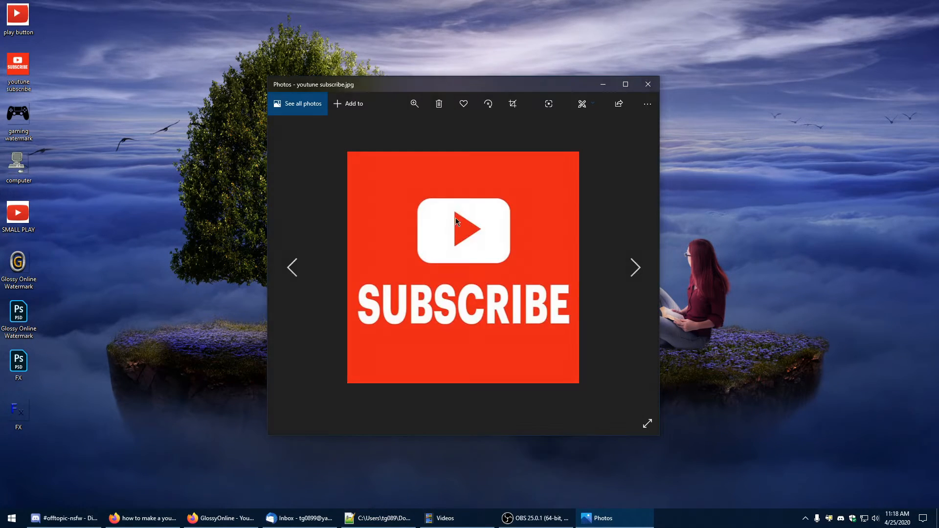
double_click(18, 118)
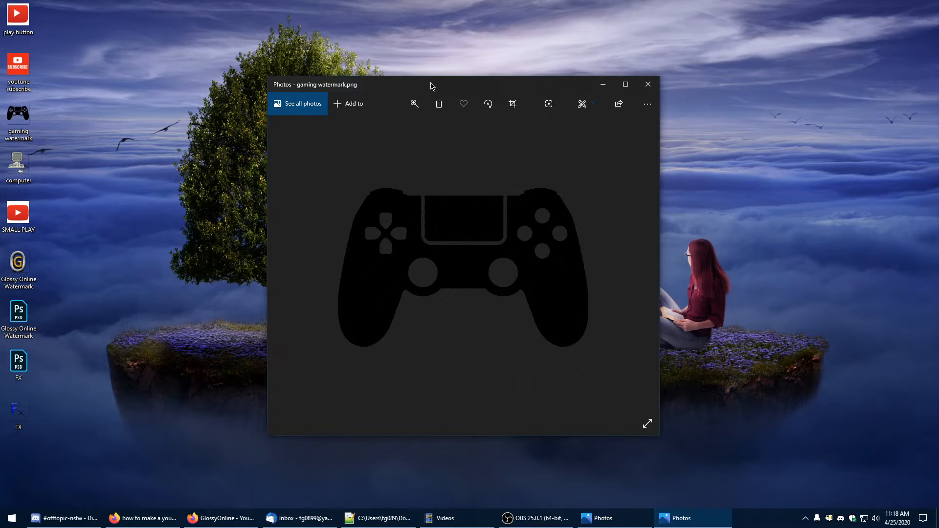
drag(431, 86, 647, 107)
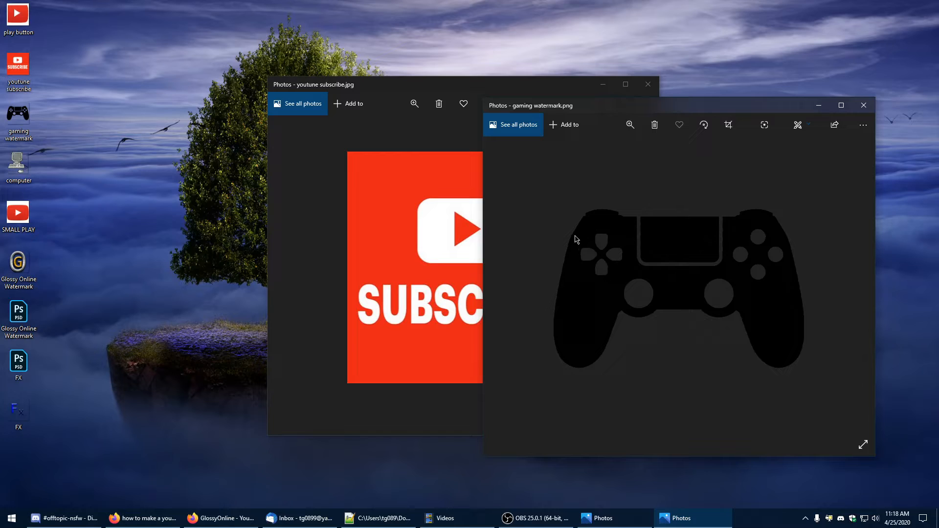
click(424, 325)
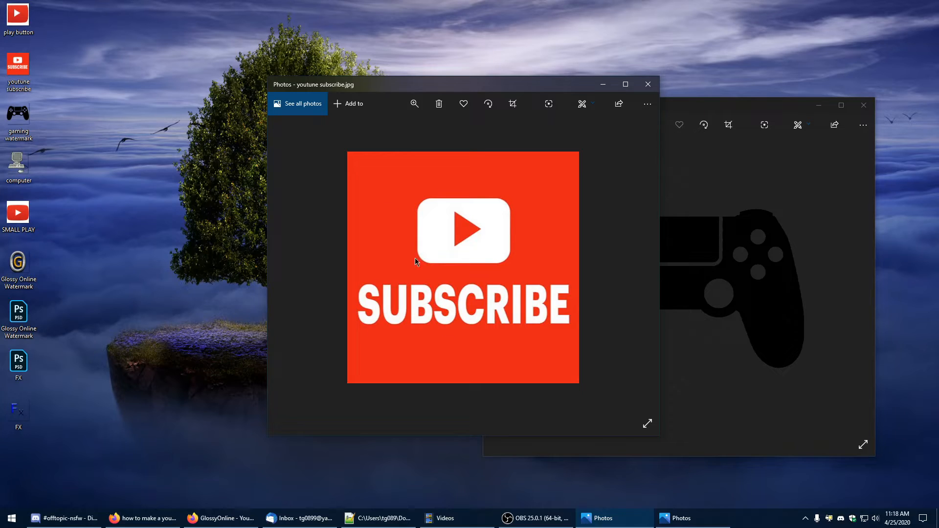
click(697, 267)
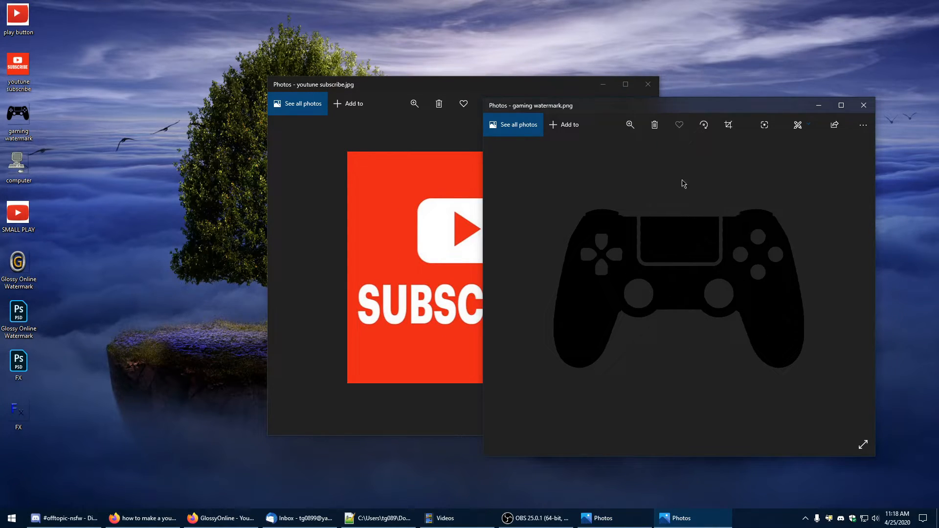
click(864, 105)
click(648, 84)
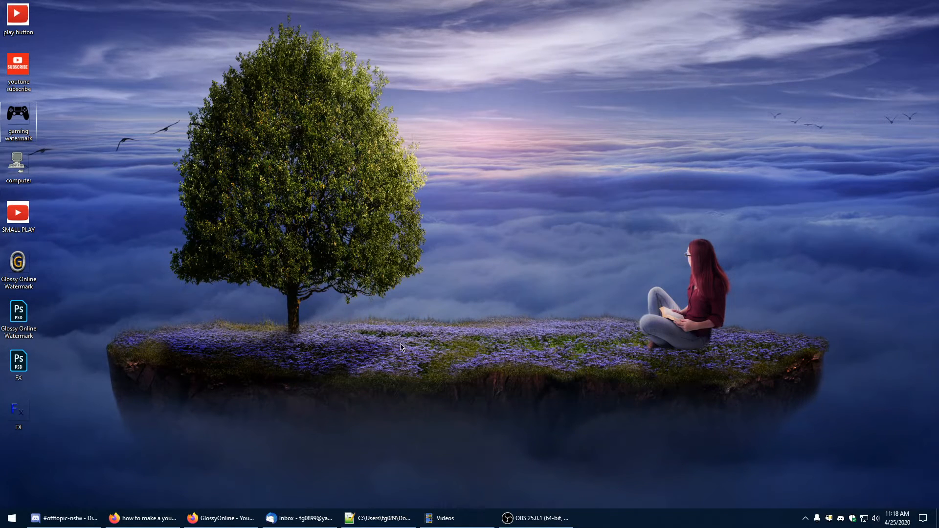
View the FX and Glossy Online Watermark PNG images from the desktop.
double_click(17, 411)
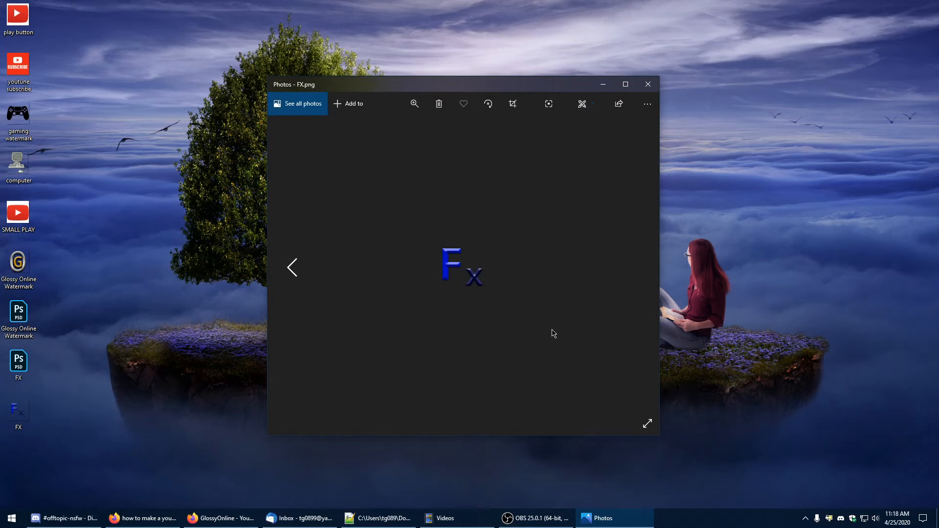
double_click(18, 262)
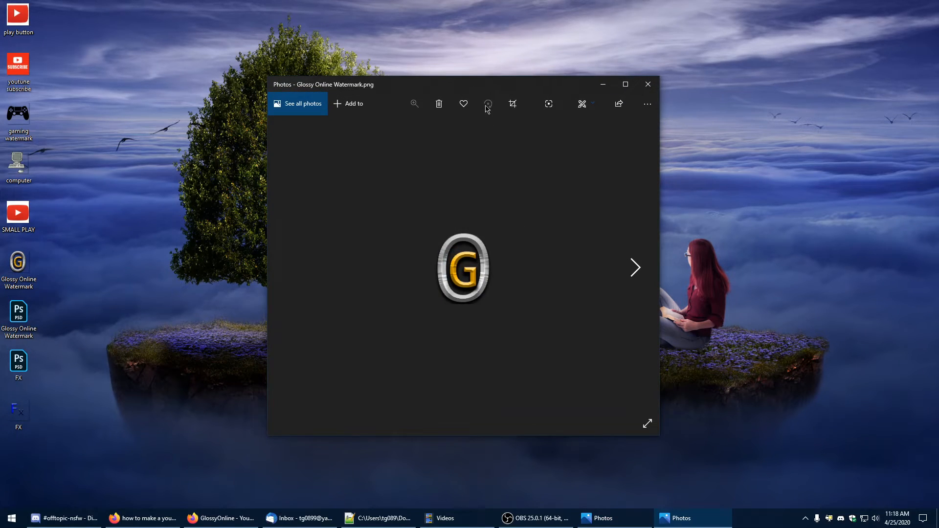
drag(361, 102, 201, 91)
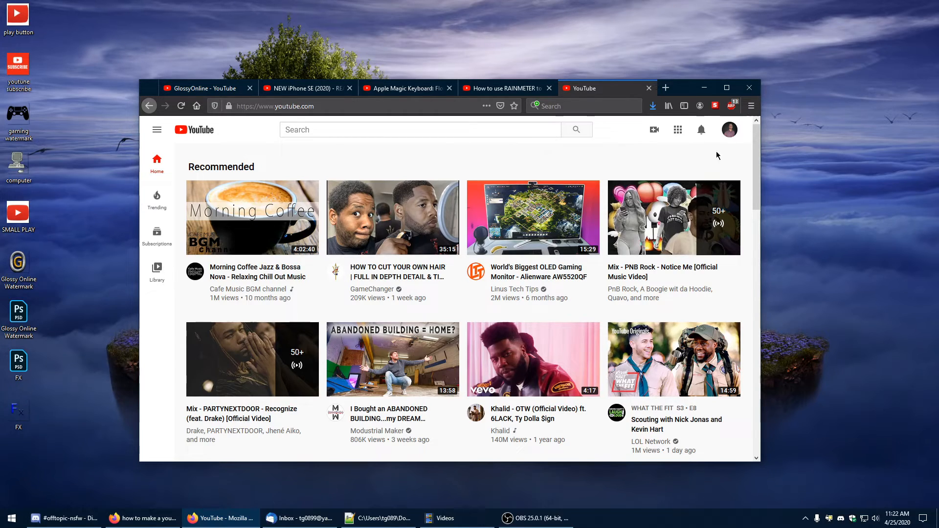
Open the channel's Branding settings in YouTube Studio from the YouTube home page in the browser.
click(730, 130)
click(620, 213)
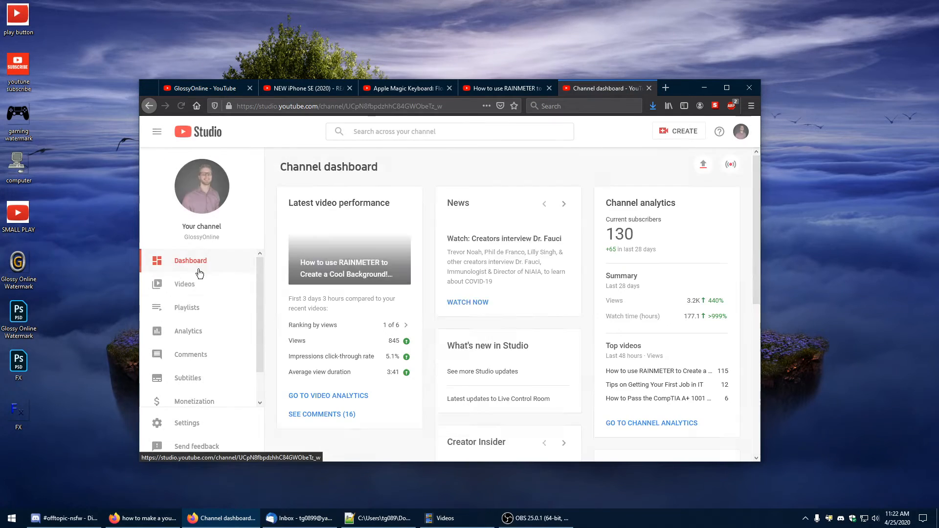
click(189, 424)
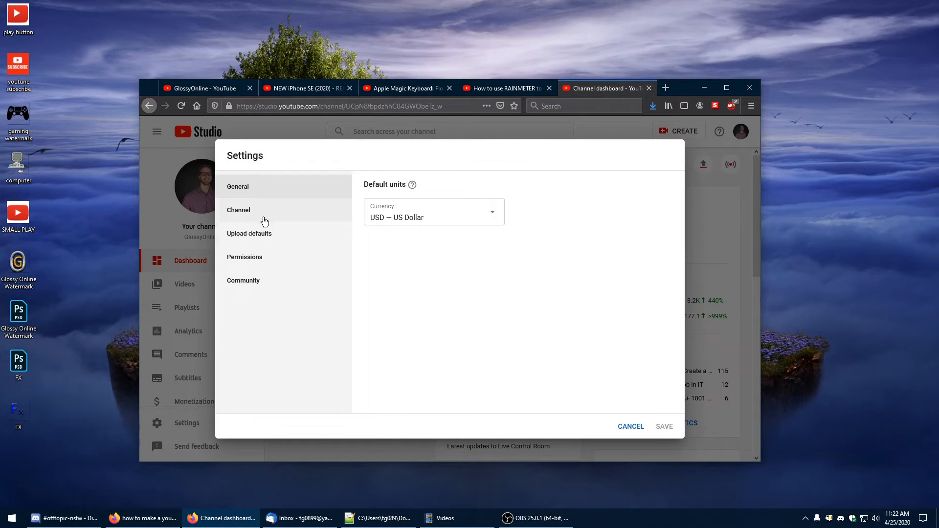
click(248, 210)
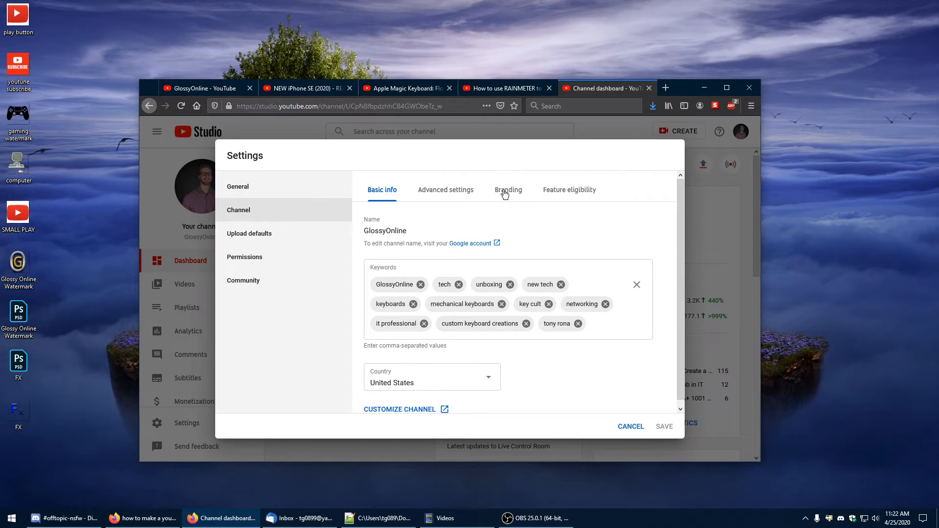
click(507, 191)
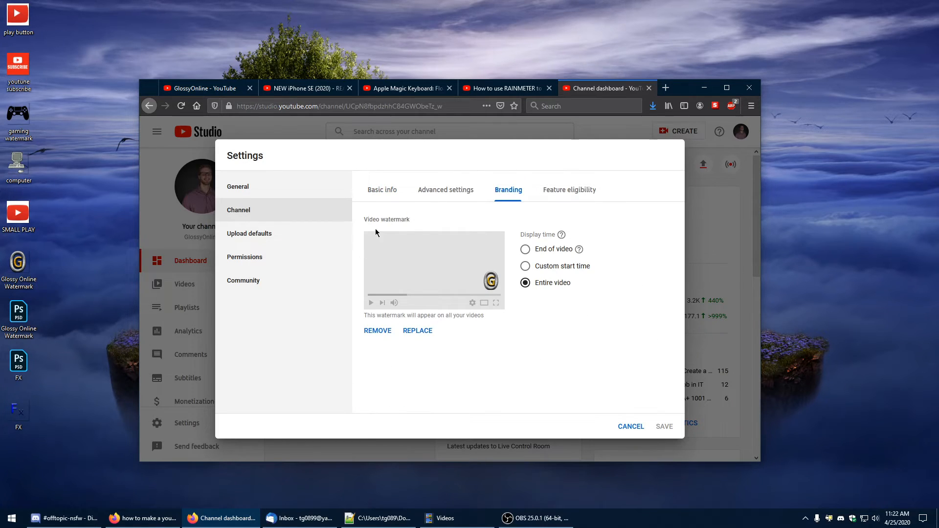
Remove the current video watermark and upload the Glossy Online Watermark image from the Desktop as its replacement.
click(377, 331)
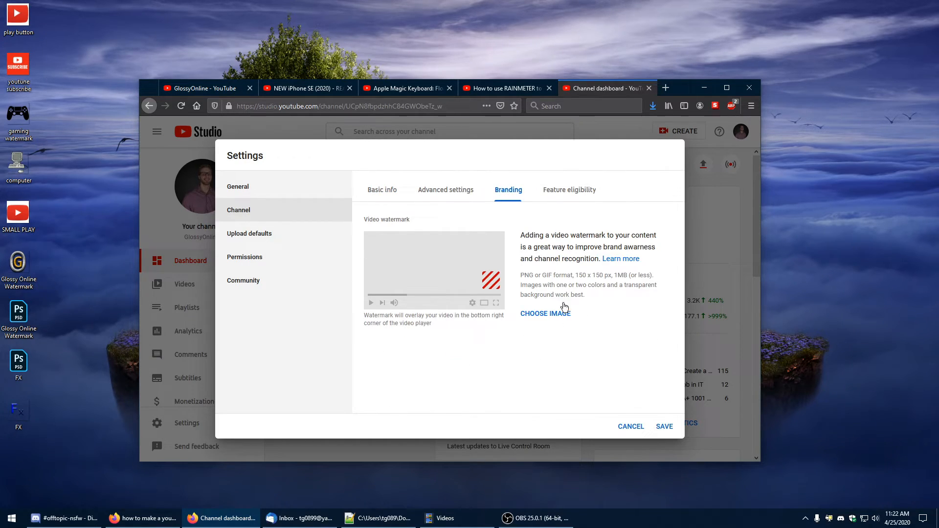
click(543, 315)
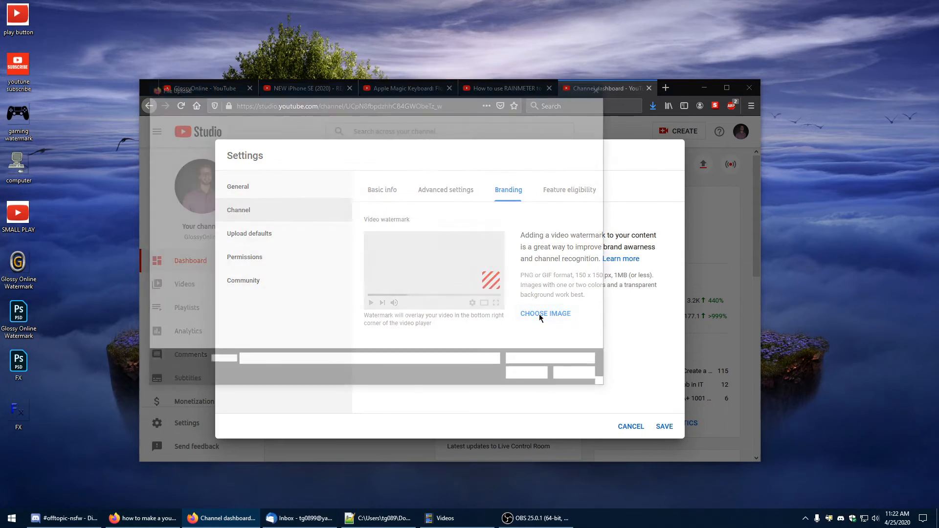
click(470, 162)
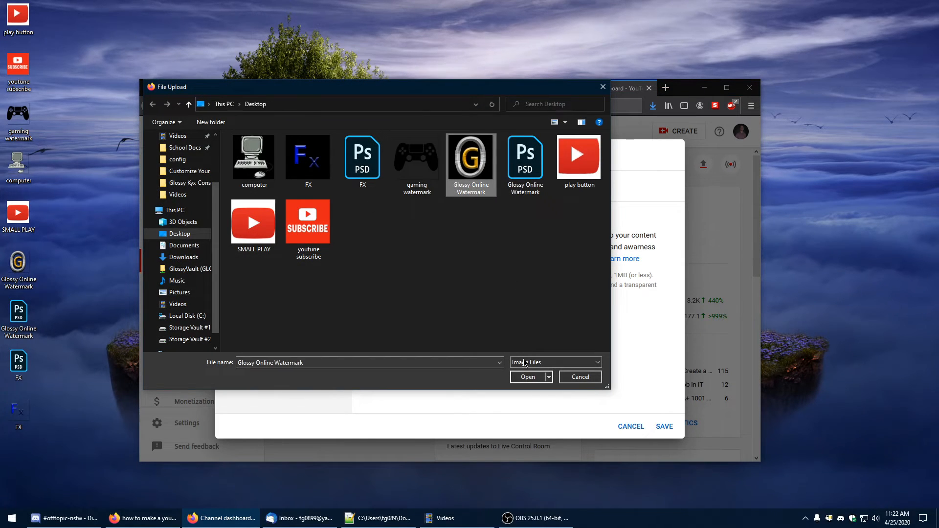
click(528, 377)
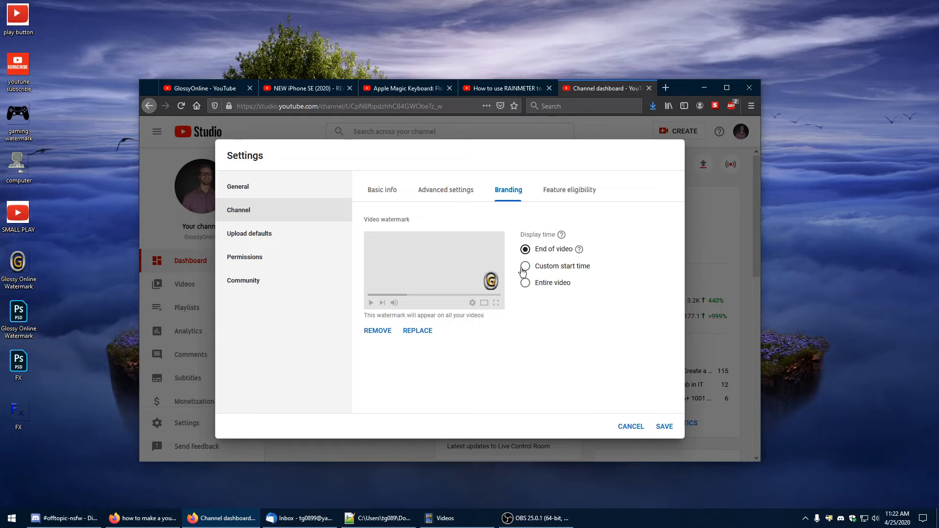
Review the watermark's display time options, set it to Entire video, and save the channel settings.
drag(525, 234, 560, 238)
click(564, 321)
mouse_move(574, 254)
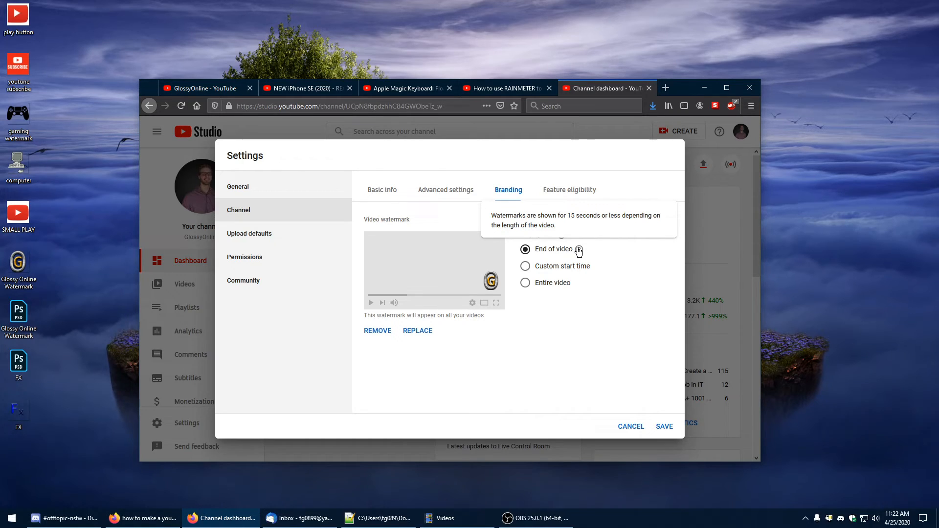
click(557, 266)
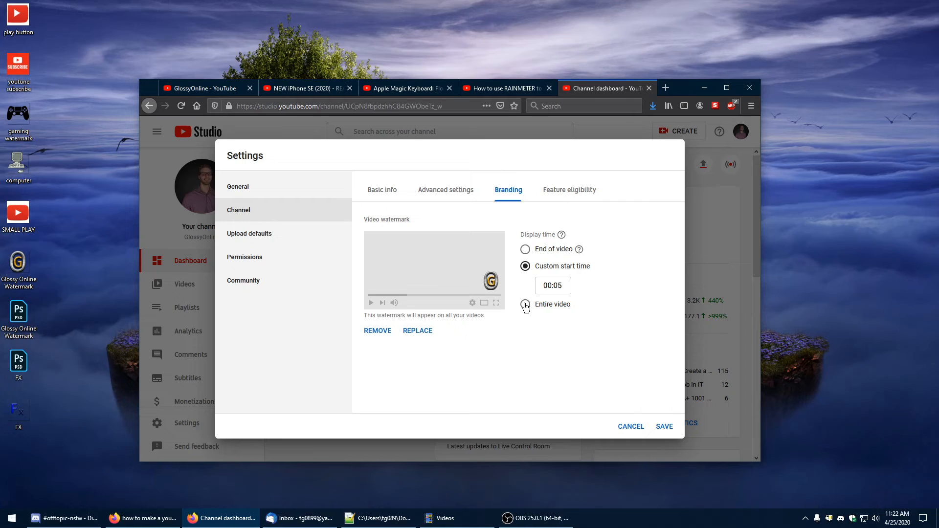
click(527, 305)
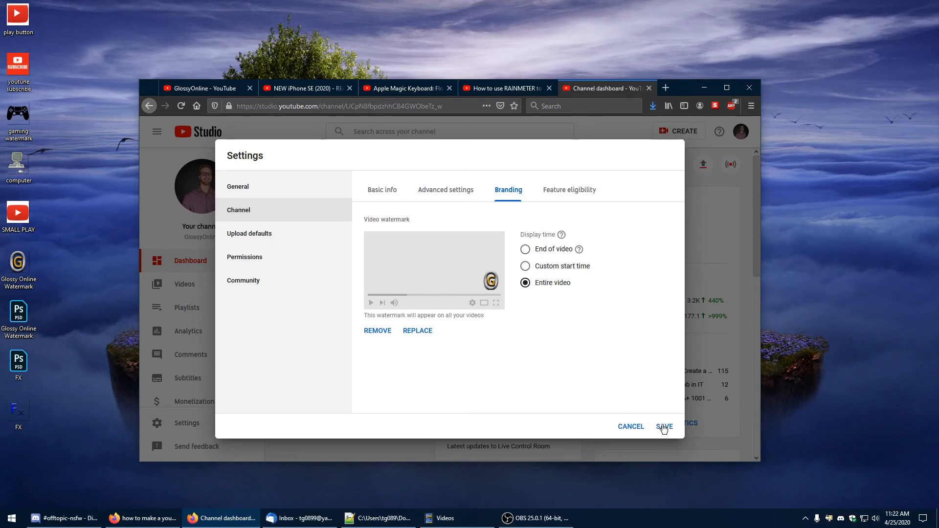
click(664, 427)
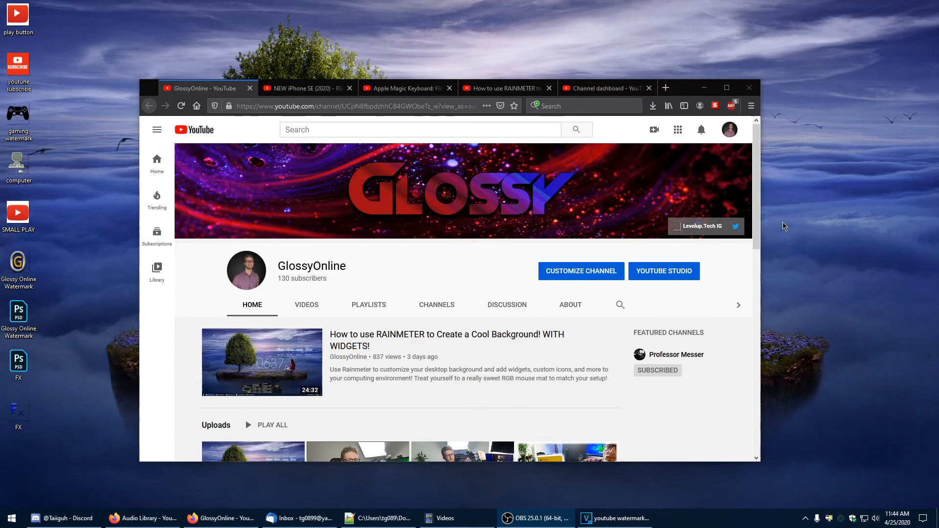
Play the channel's Rainmeter background video muted and check the subscribe pop-up on its watermark.
click(419, 271)
scroll(424, 271, down, 2)
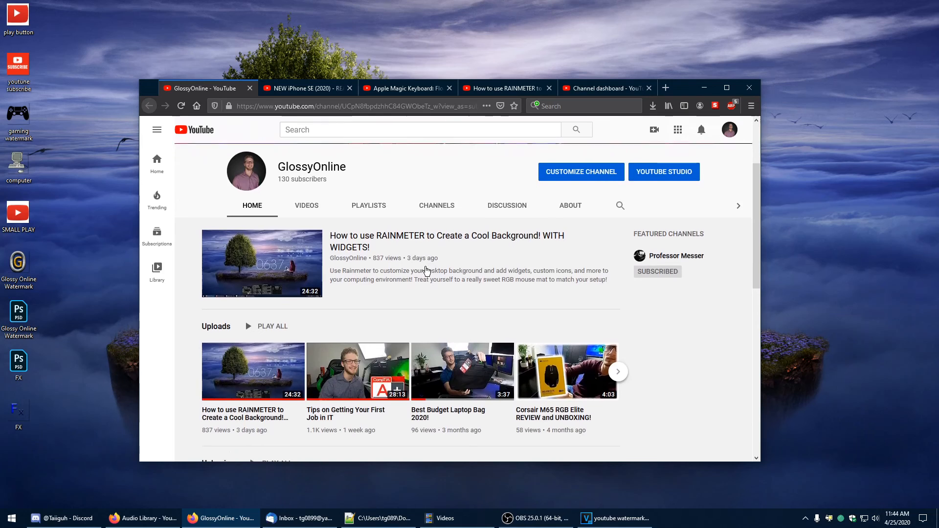
click(250, 252)
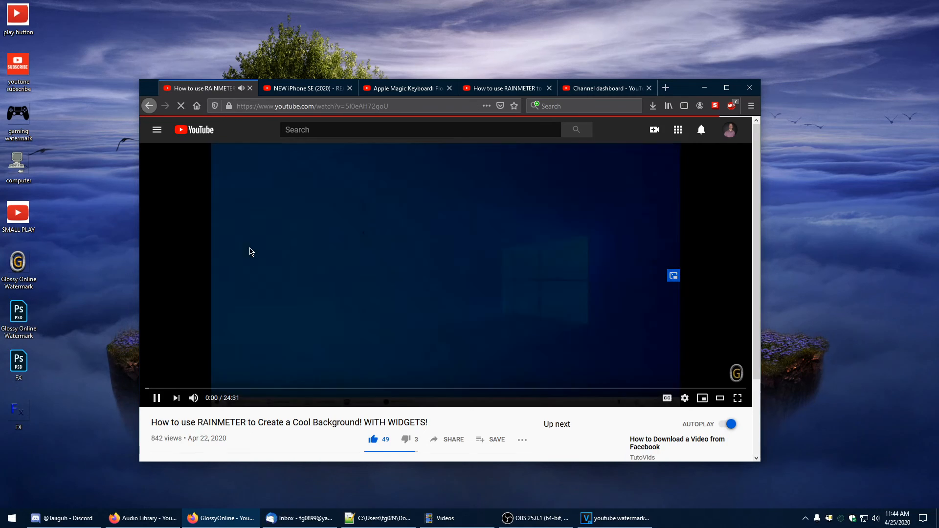
click(194, 397)
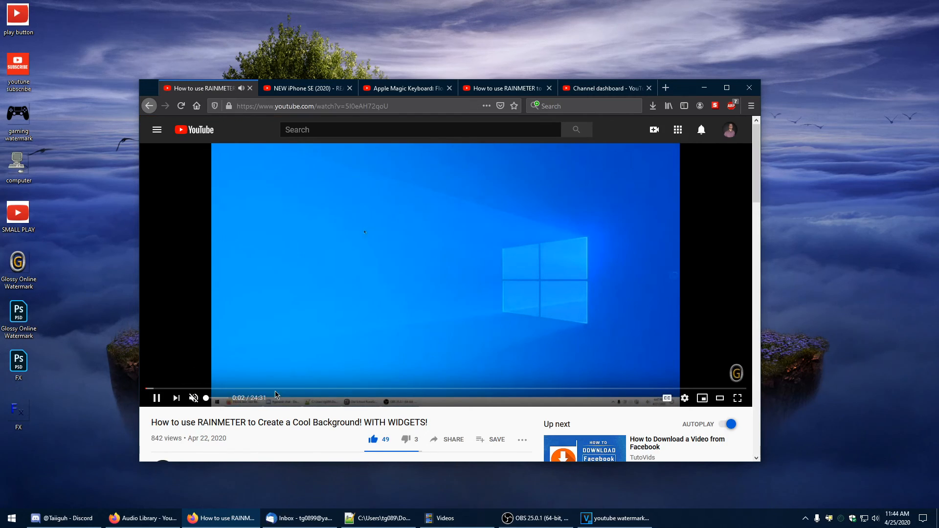
mouse_move(737, 374)
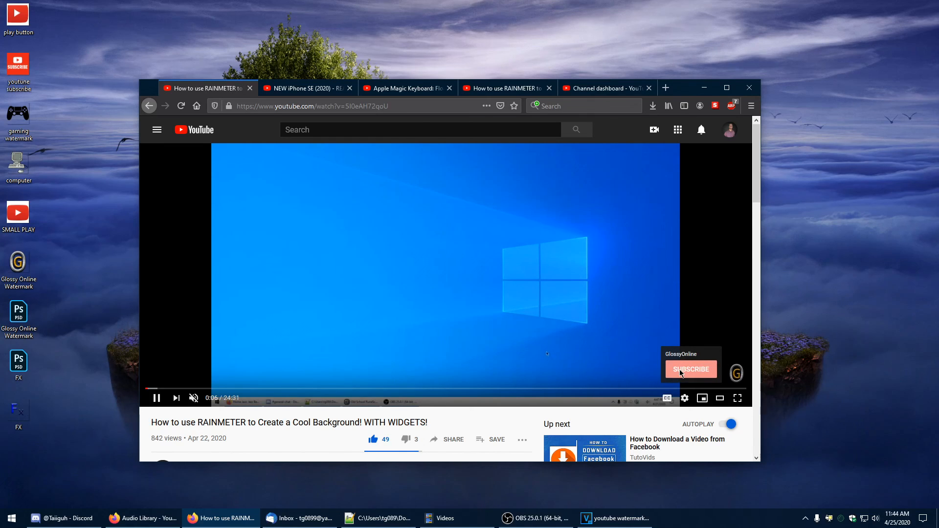
Open the suggested video How to Download a Video from Facebook and check its watermark's subscribe pop-up.
scroll(679, 367, down, 3)
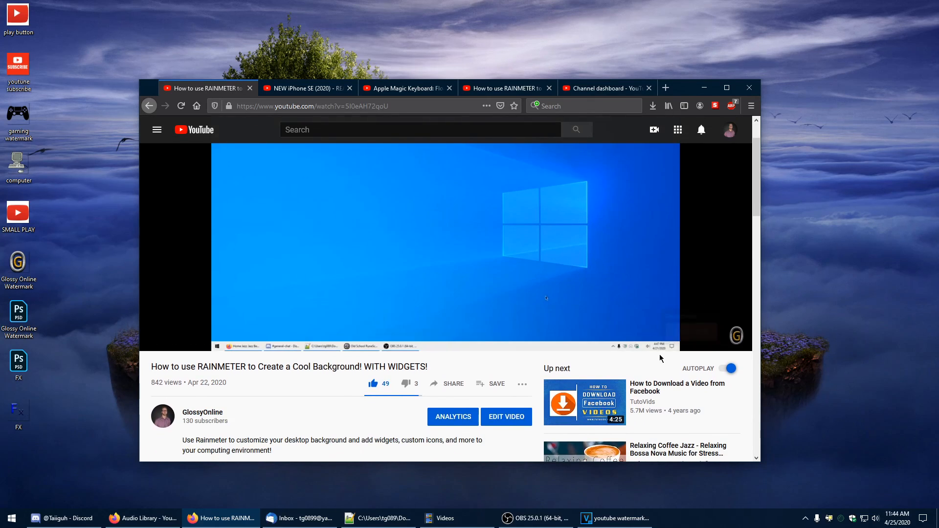
click(575, 299)
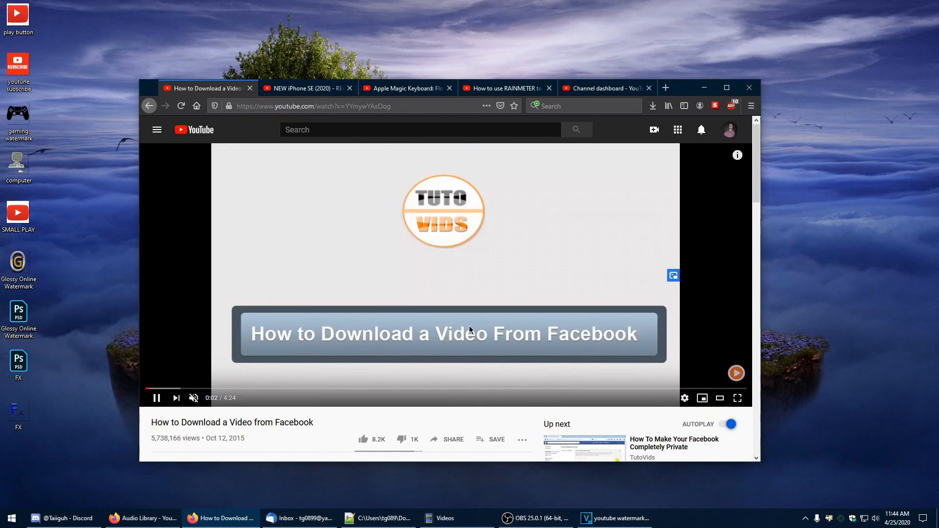
mouse_move(681, 371)
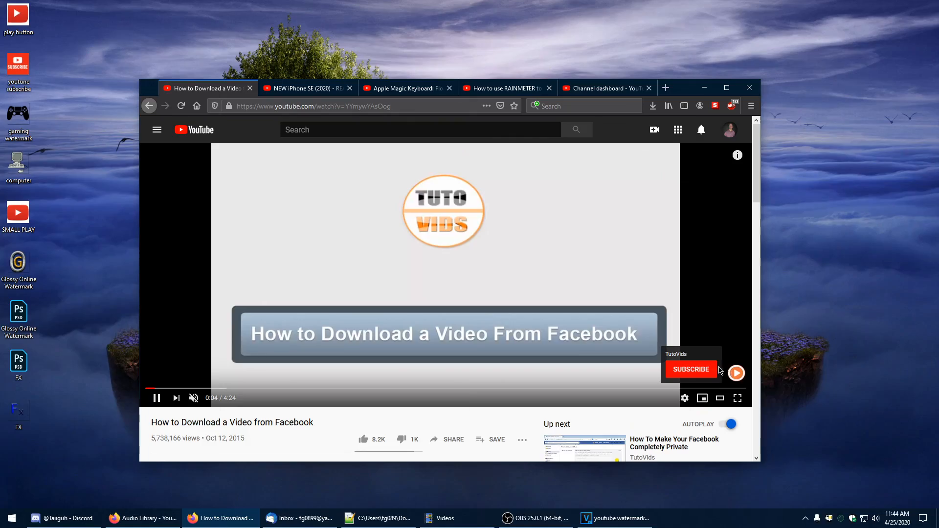